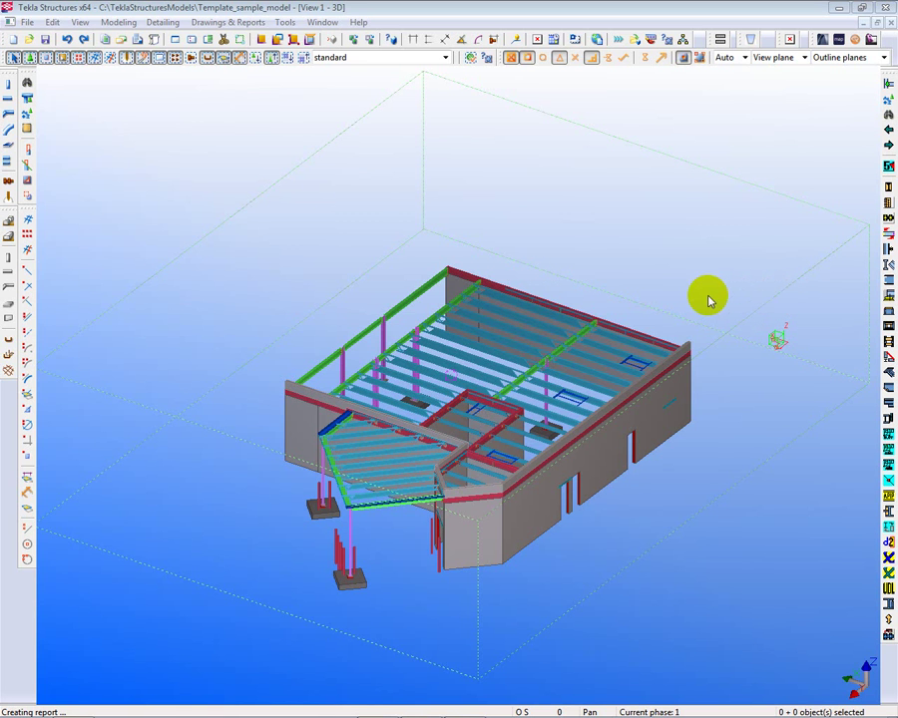
Open the model folder, locate the AAA-SAMPLEREPORT.rpt template file, and close the folder
left_click(28, 23)
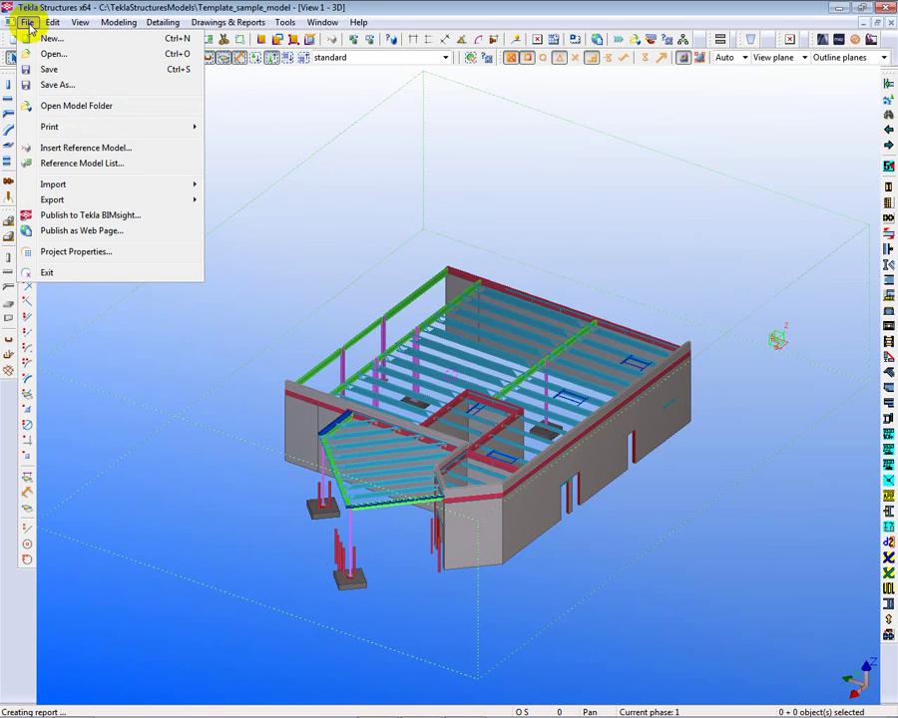
left_click(70, 107)
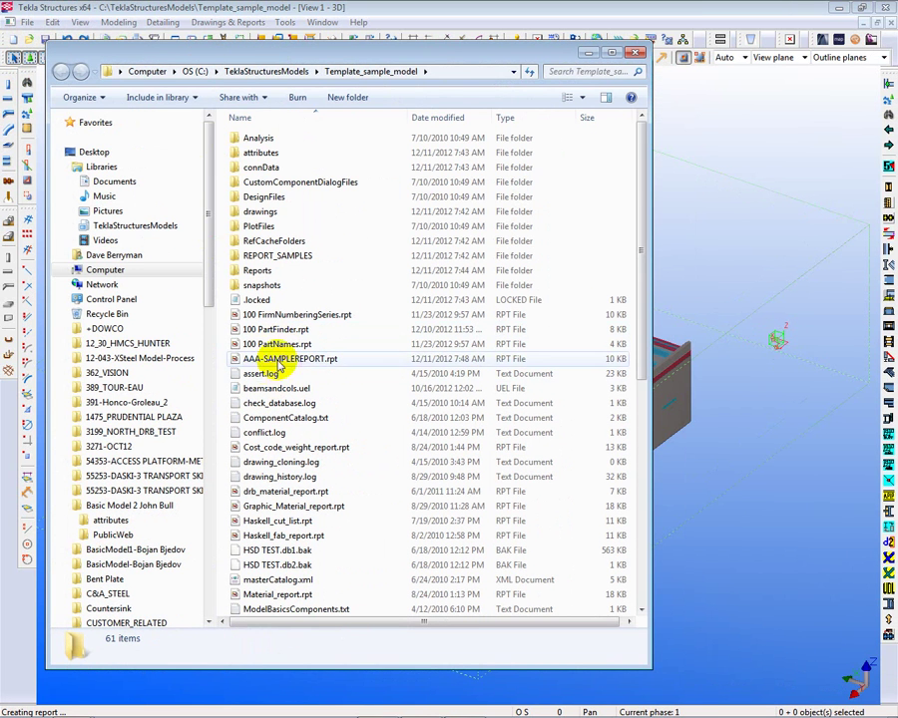
left_click(261, 361)
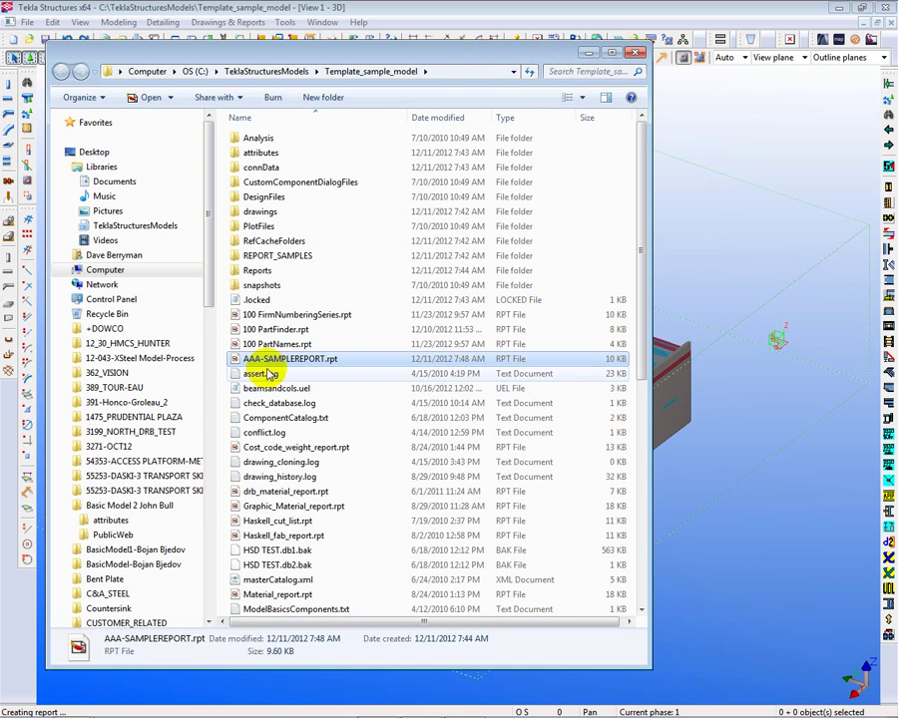
left_click(634, 52)
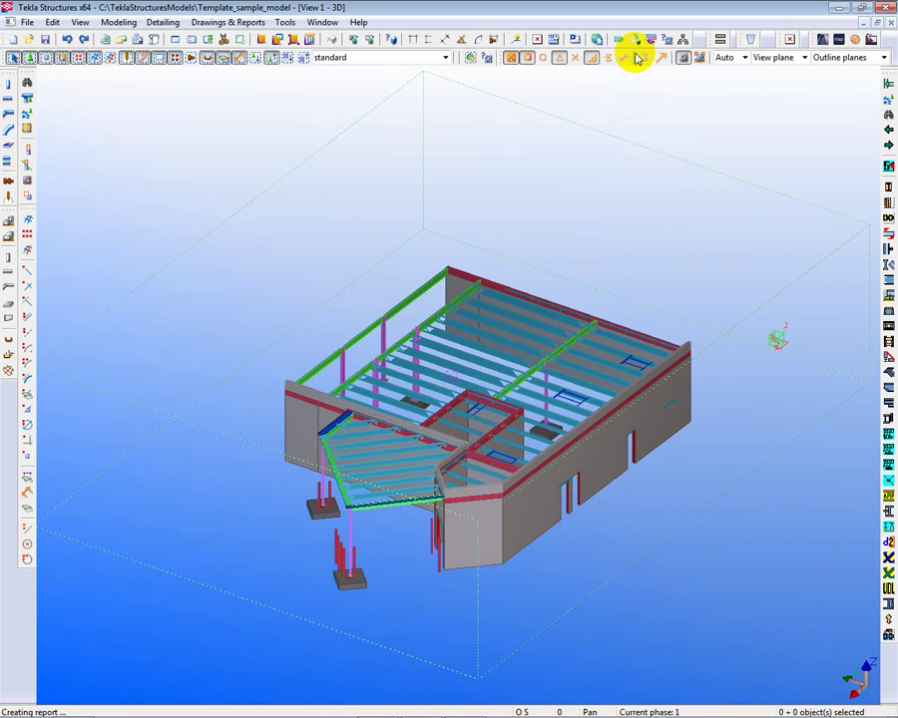
Create the AAA-SAMPLEREPORT report from all model objects, replacing the existing file, and review the resulting list
left_click(106, 41)
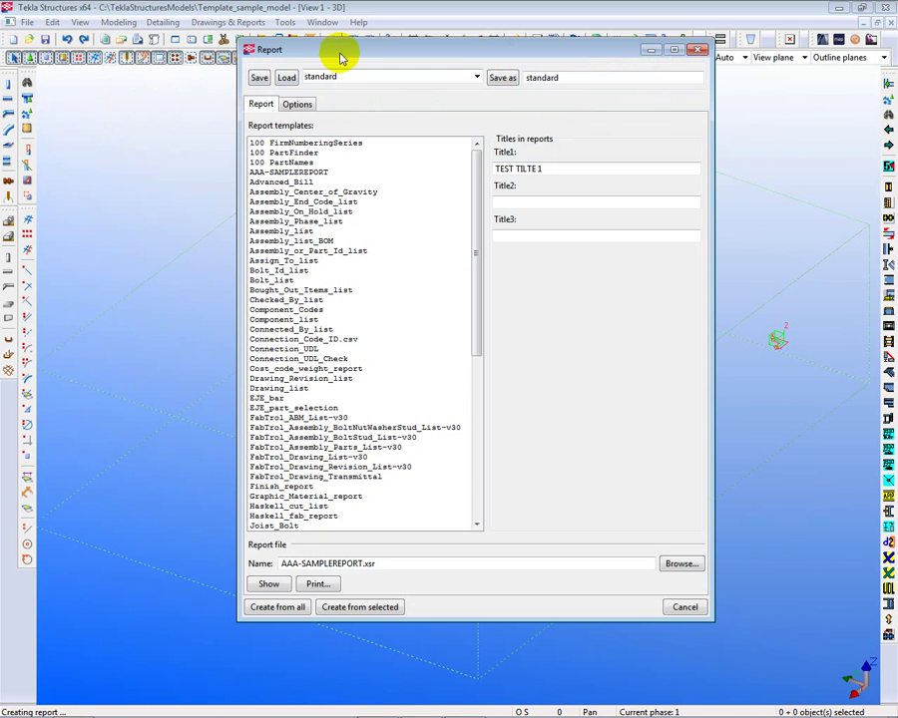
left_click(292, 163)
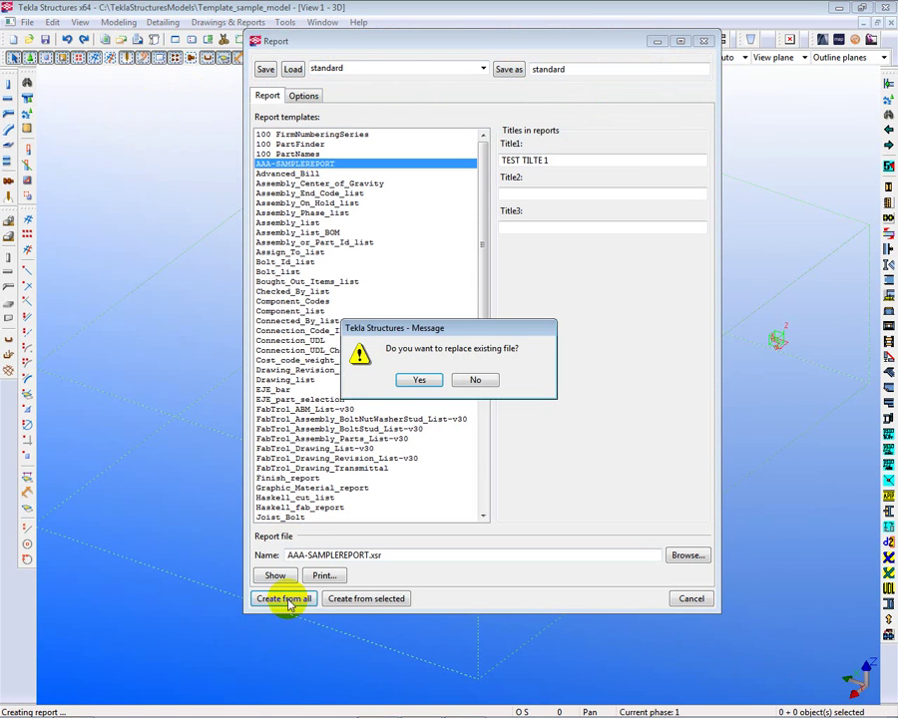
left_click(420, 380)
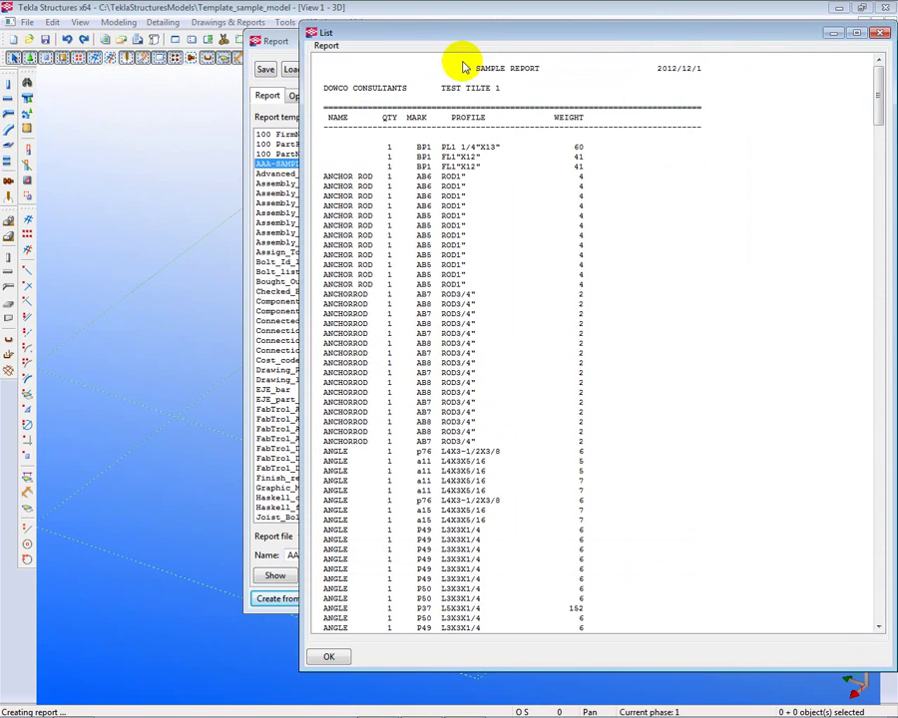
left_click_drag(473, 40, 255, 28)
left_click_drag(669, 84, 517, 54)
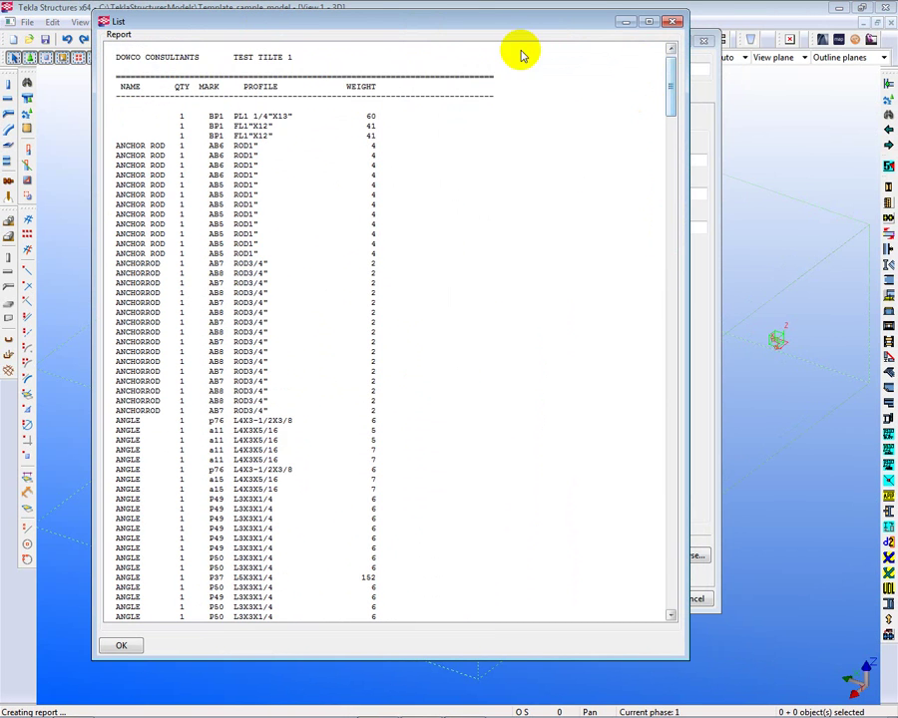
left_click(672, 21)
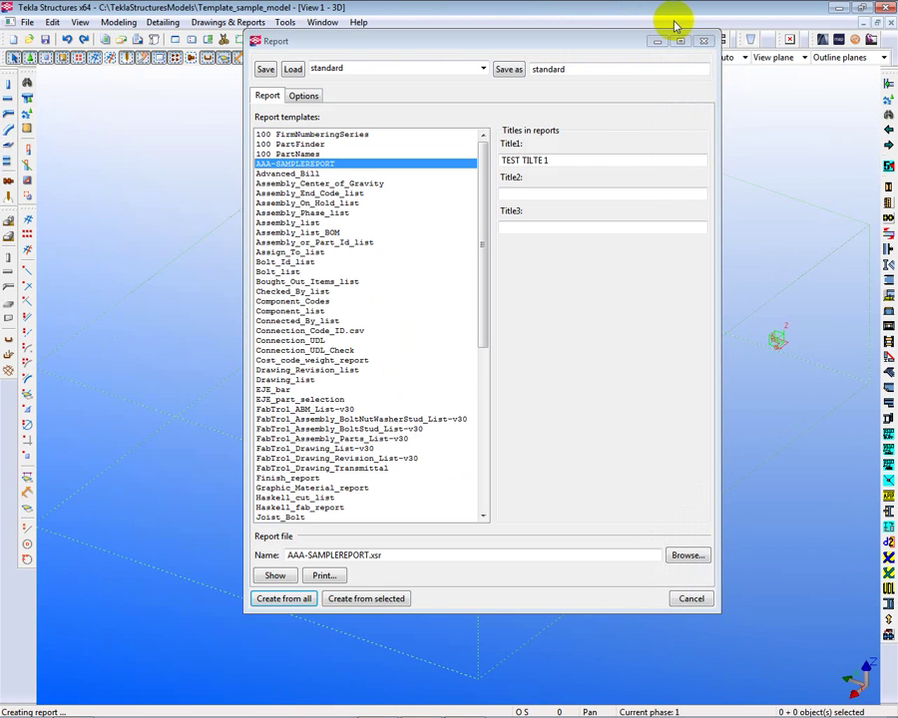
left_click(691, 599)
Switch to the Template Editor and examine the PART row's properties, including its sort type
mouse_move(509, 712)
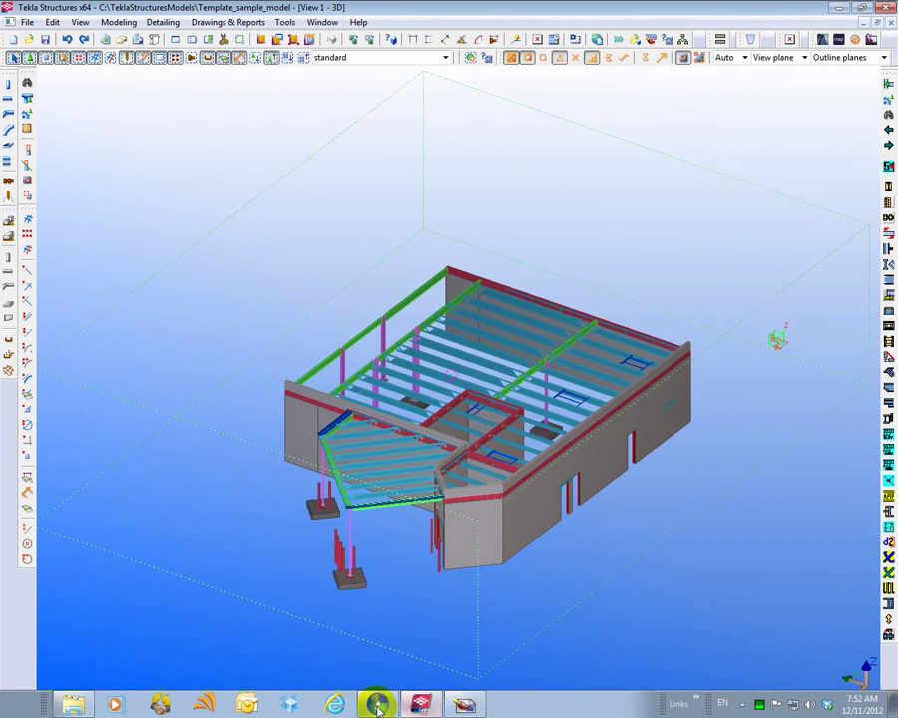
left_click(464, 704)
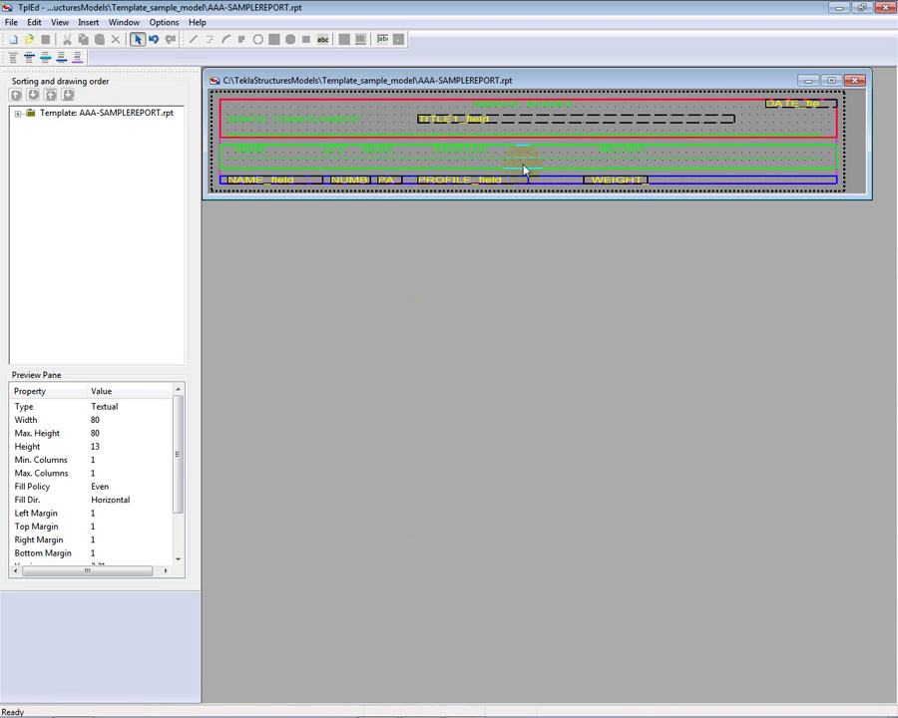
left_click(561, 180)
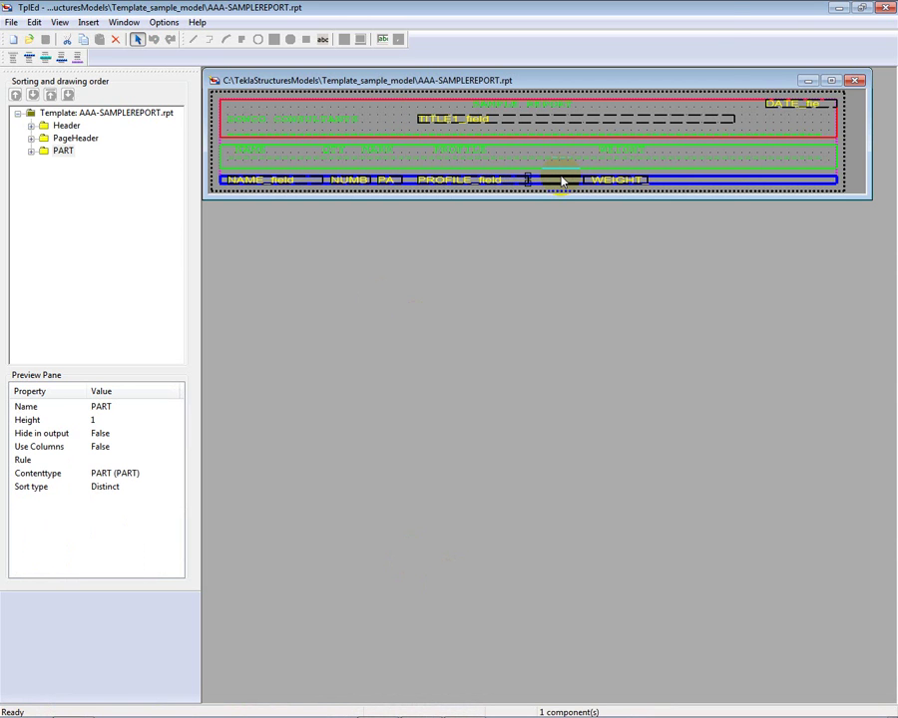
double_click(562, 180)
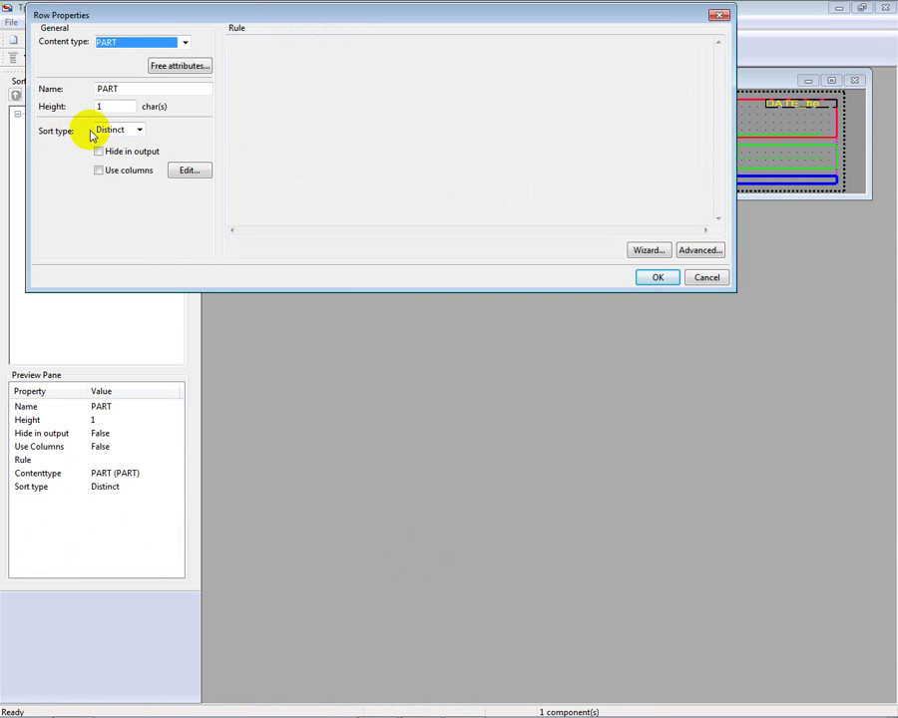
left_click(708, 277)
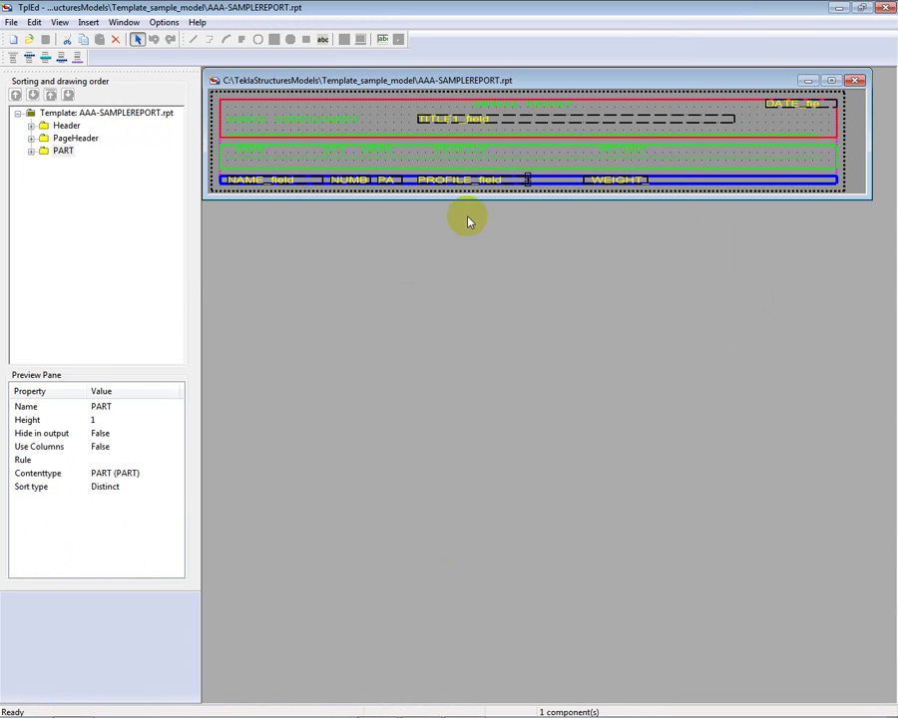
Examine the value field properties of NAME_field in the PART row, including its sort order
left_click(271, 183)
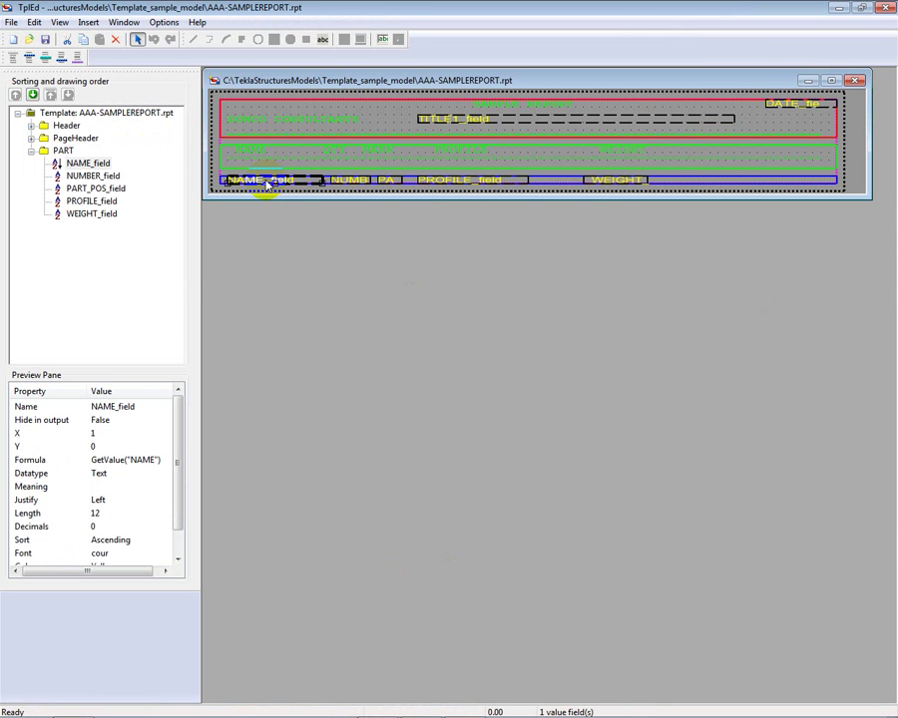
double_click(268, 182)
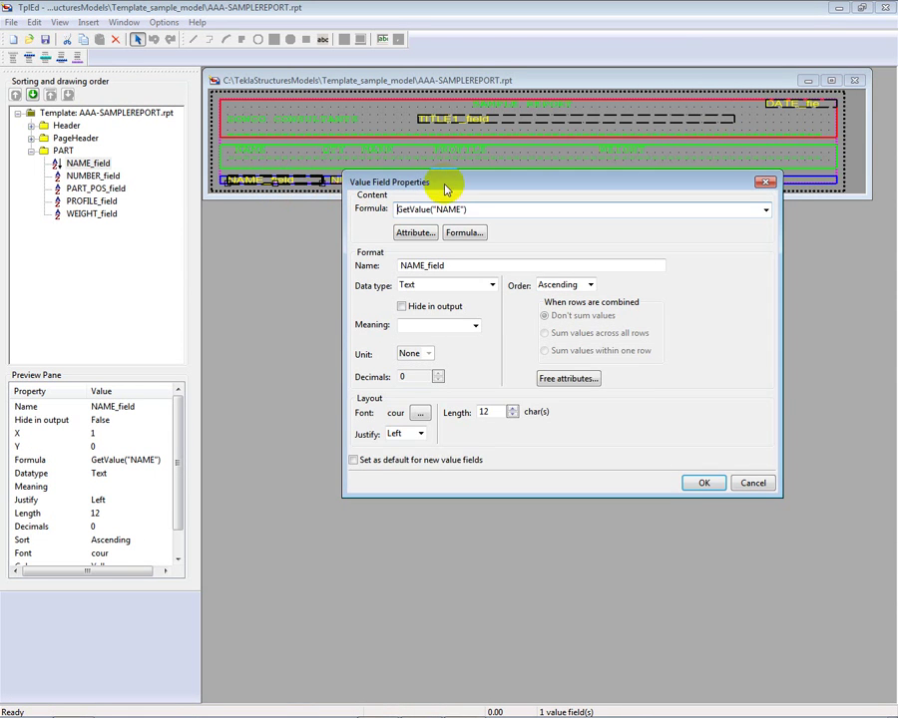
left_click_drag(445, 186, 437, 138)
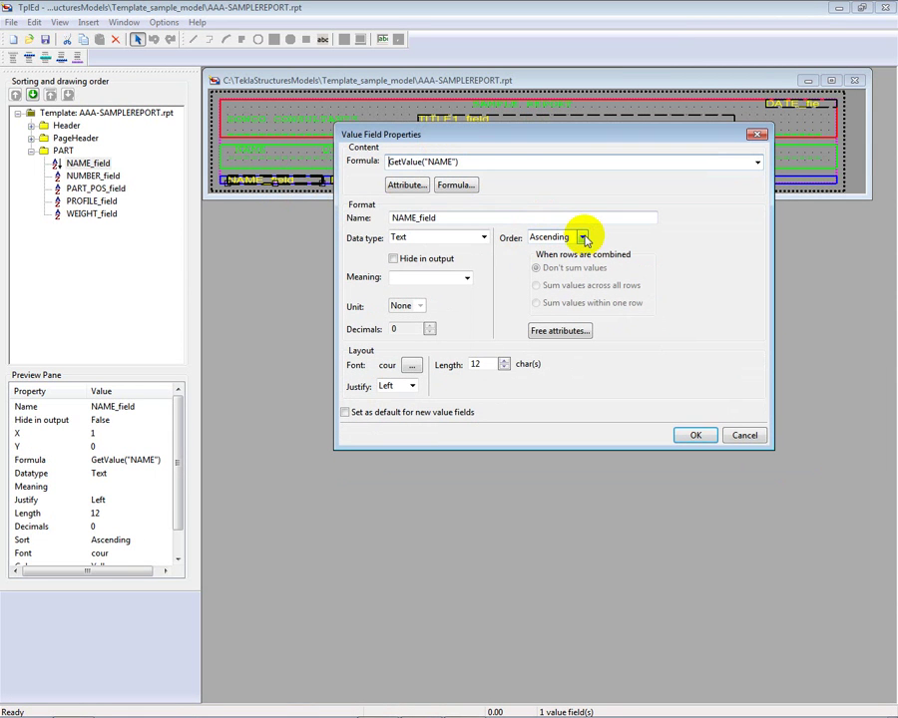
left_click(696, 436)
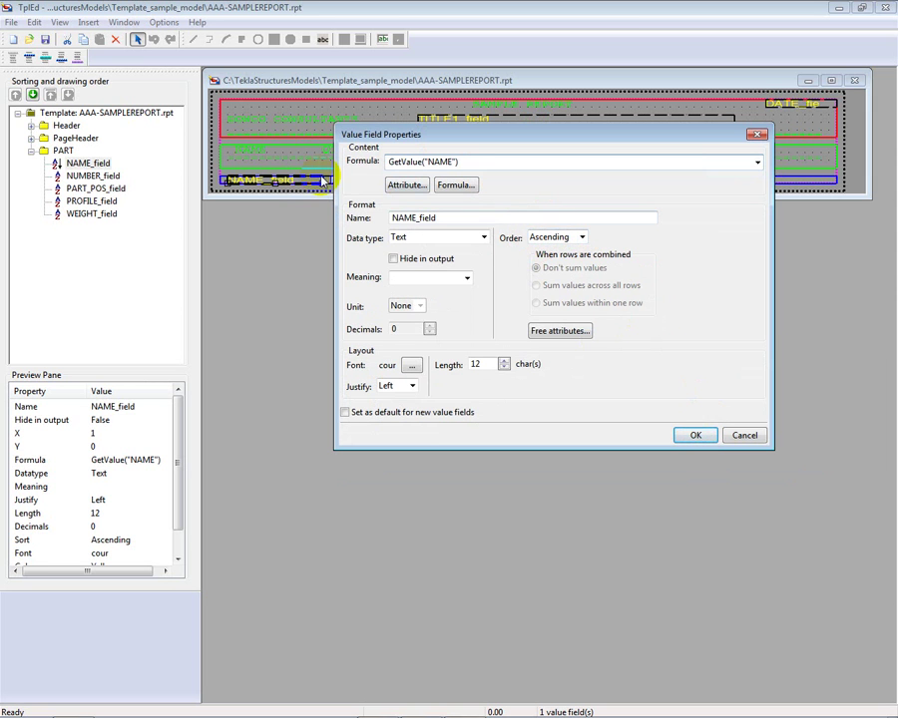
left_click(700, 436)
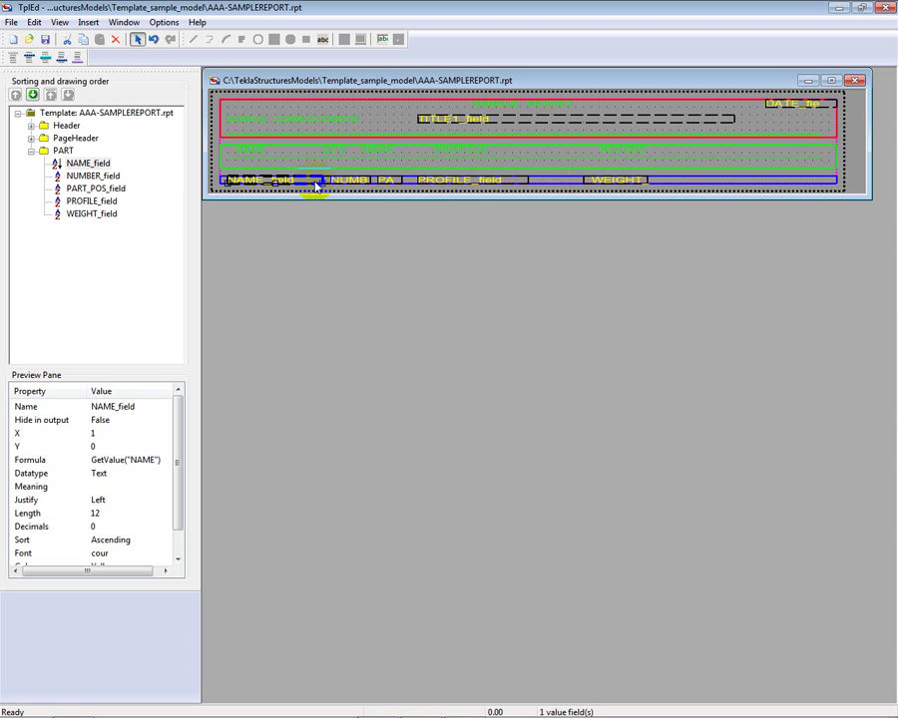
Set the PART row's sort type to Combine and save the template
double_click(566, 180)
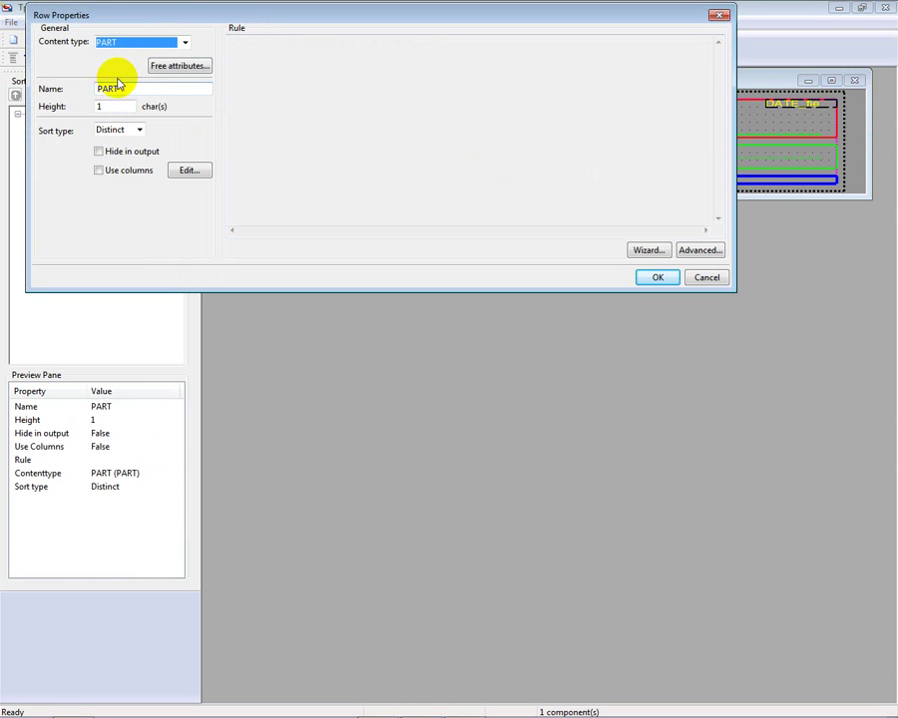
left_click(142, 132)
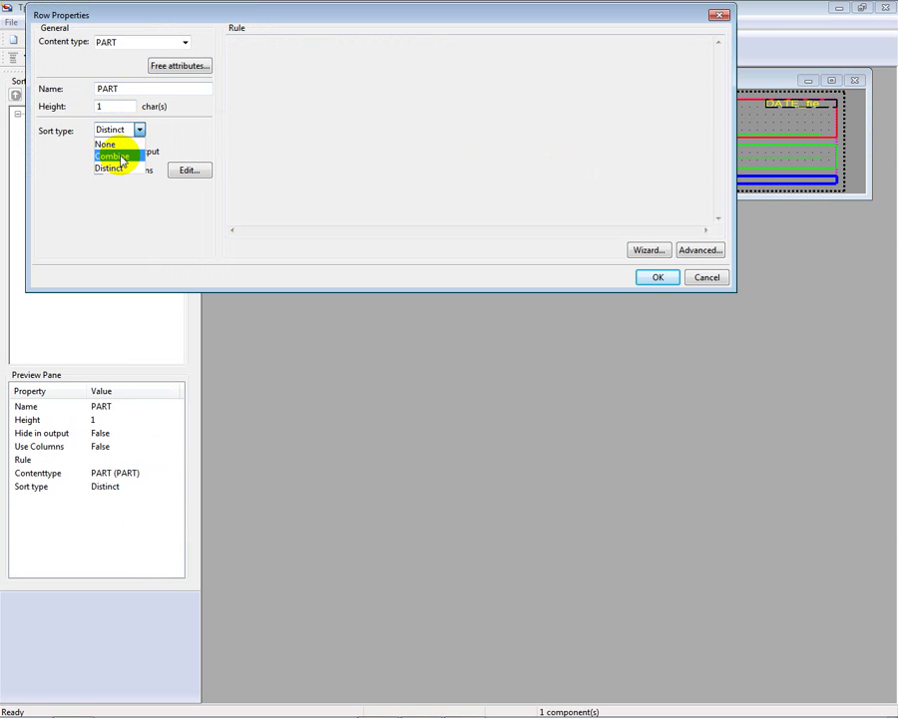
left_click(110, 154)
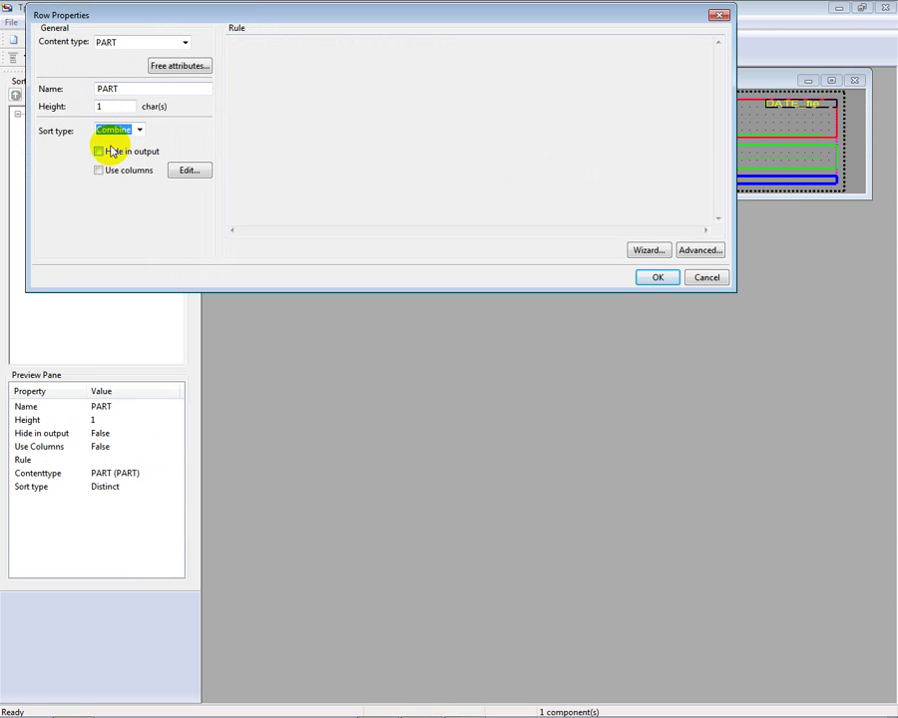
left_click(651, 277)
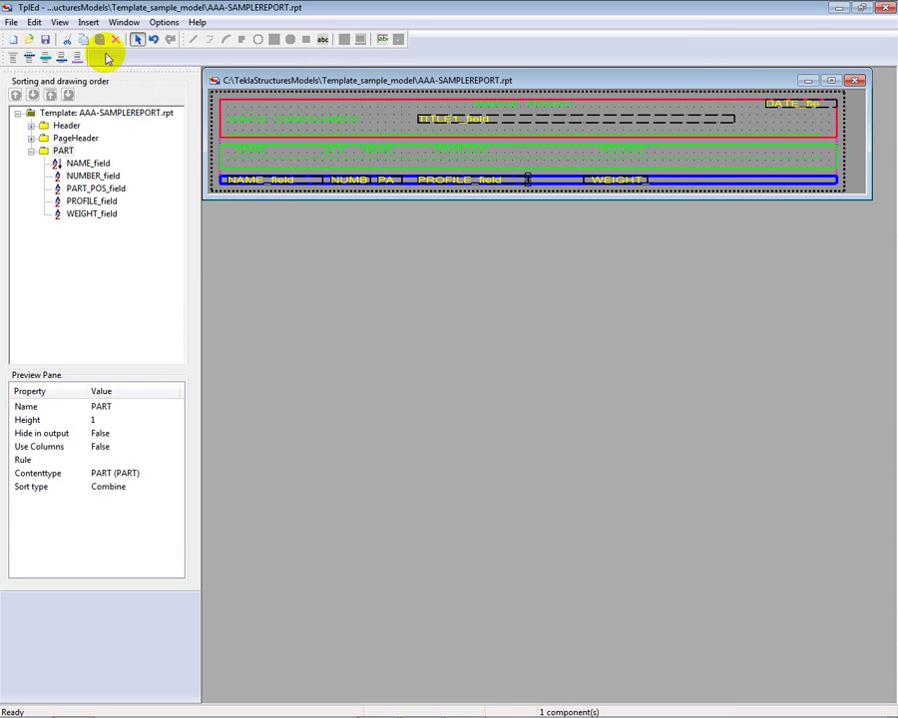
left_click(44, 40)
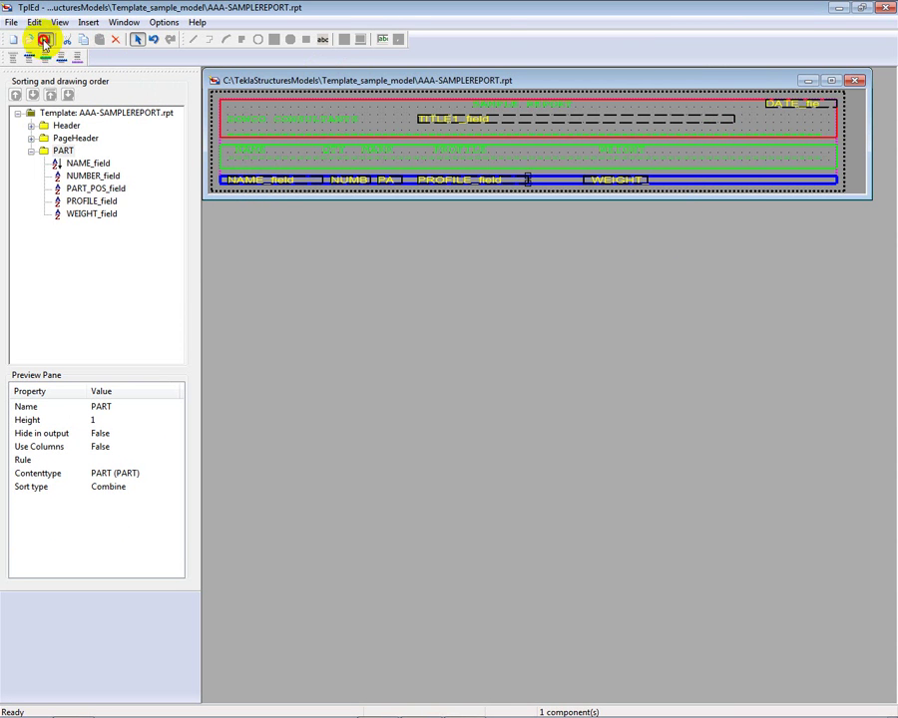
Switch back to Tekla Structures, recreate the AAA-SAMPLEREPORT report from all objects, replacing the existing file, and review the list
left_click(861, 8)
left_click_drag(449, 27, 887, 298)
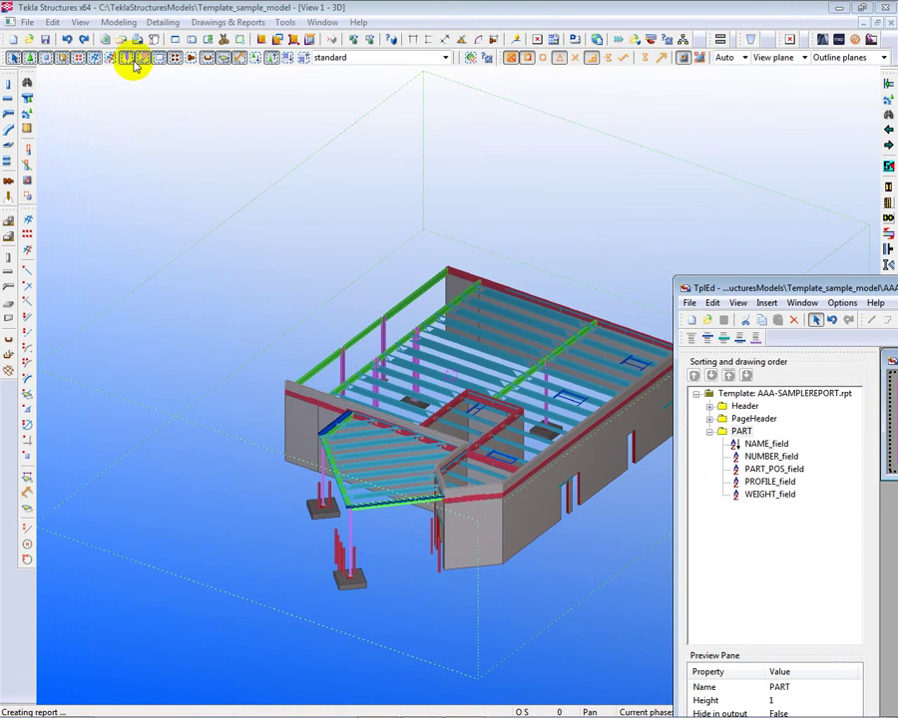
left_click(104, 39)
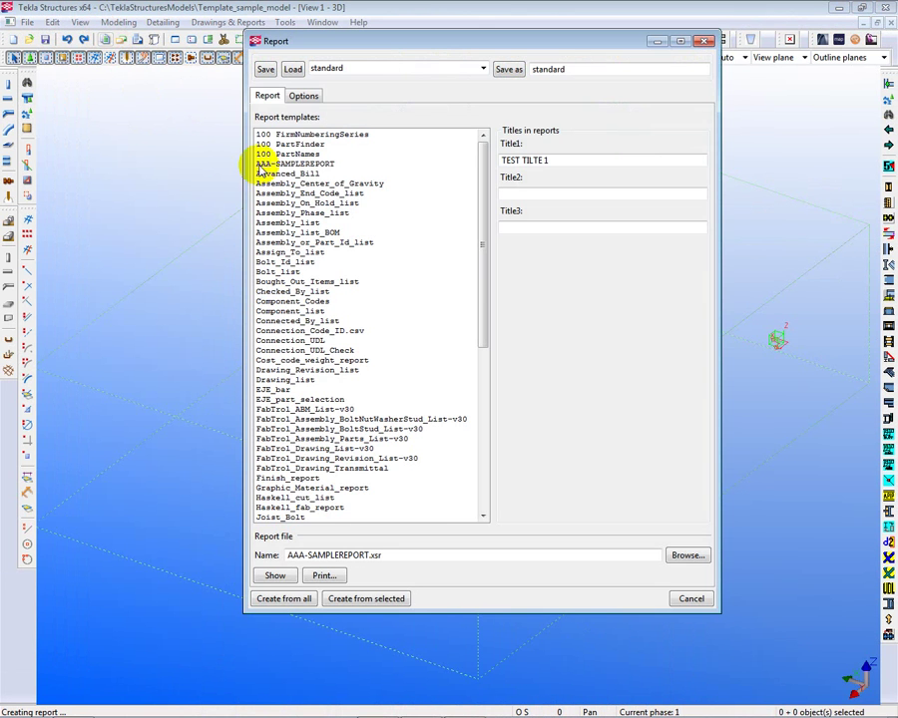
left_click(296, 164)
left_click(284, 599)
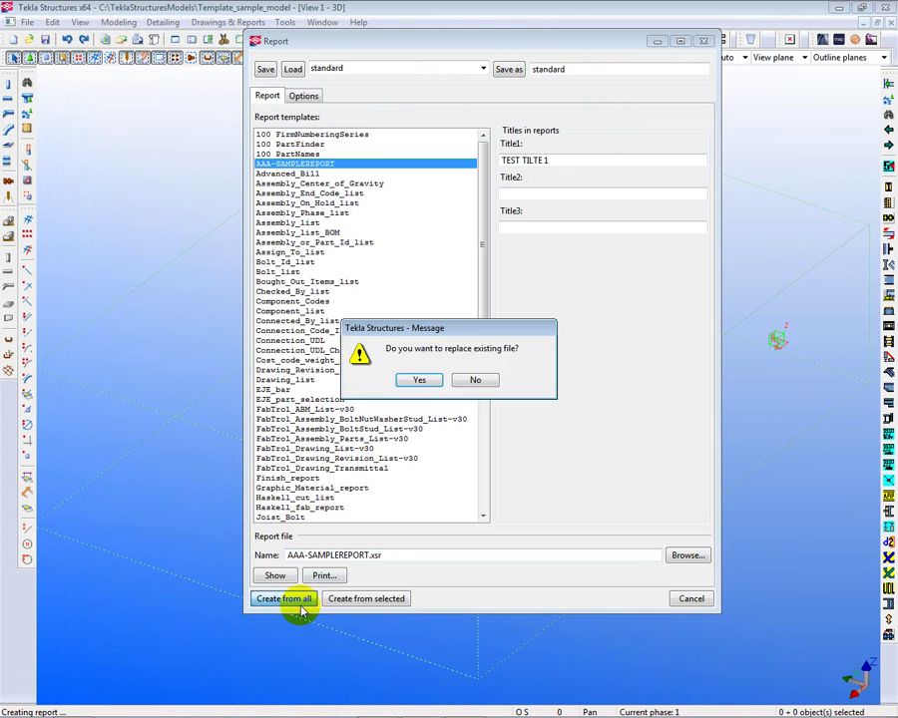
left_click(417, 380)
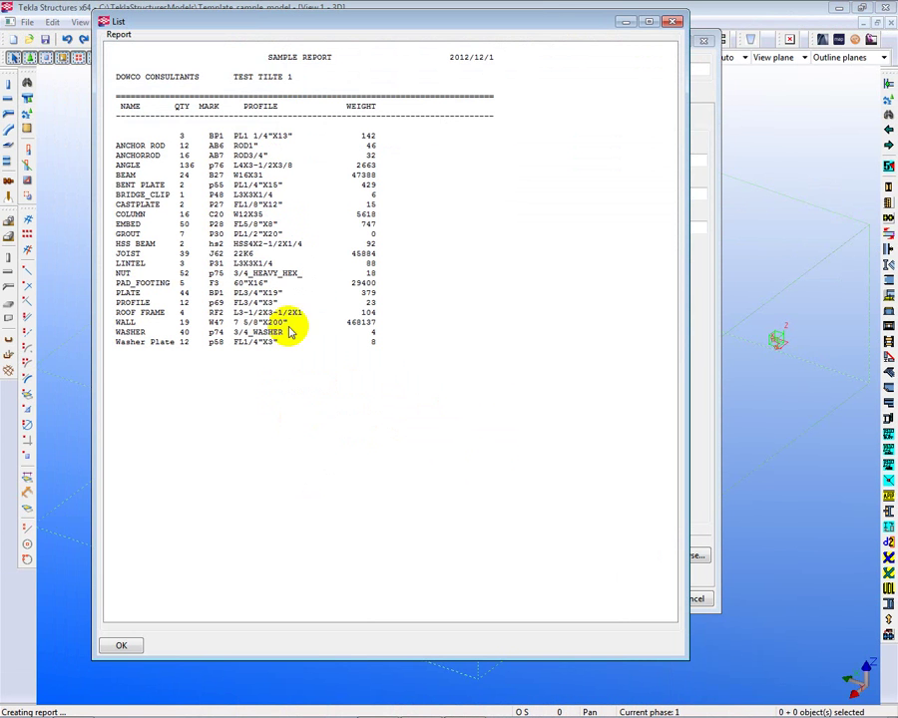
left_click_drag(340, 20, 391, 22)
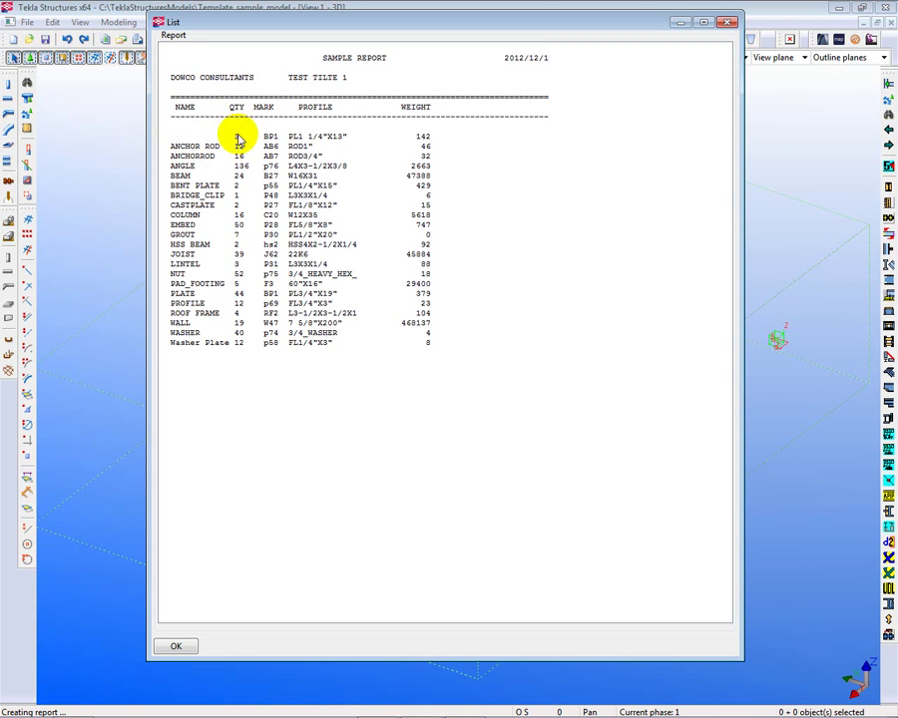
left_click(728, 26)
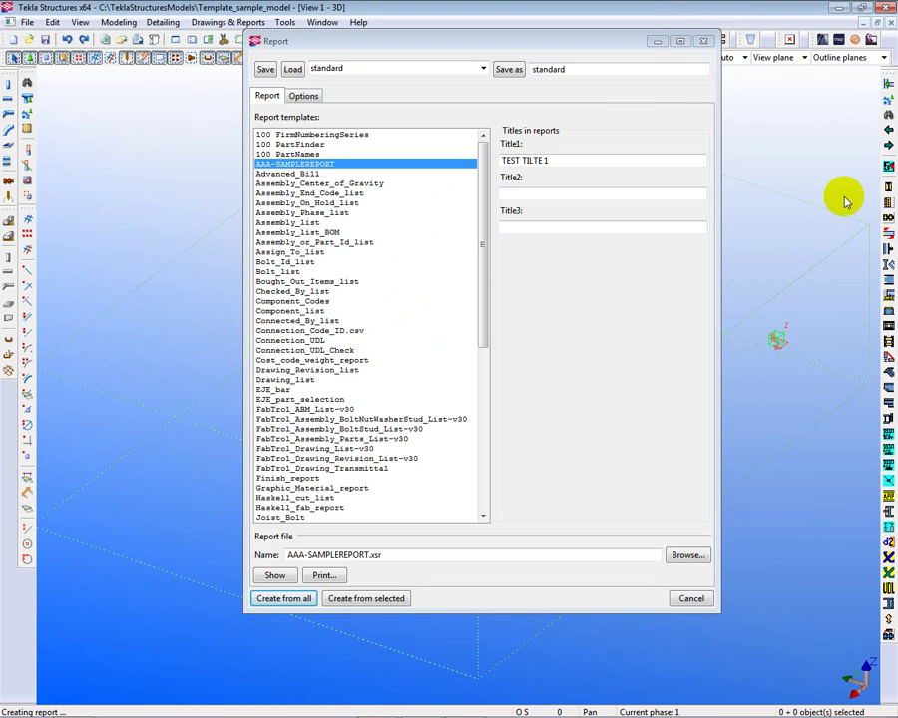
left_click(705, 40)
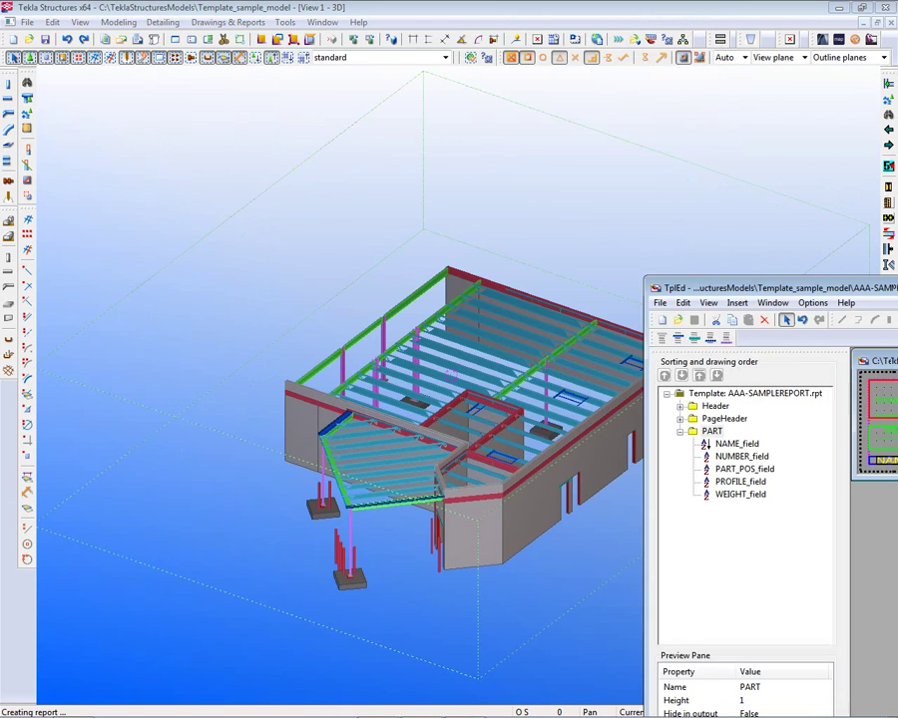
Return to the Template Editor and add the text "id:" to the PART row, just after the WEIGHT field
left_click_drag(865, 274, 351, 40)
left_click_drag(835, 306, 860, 310)
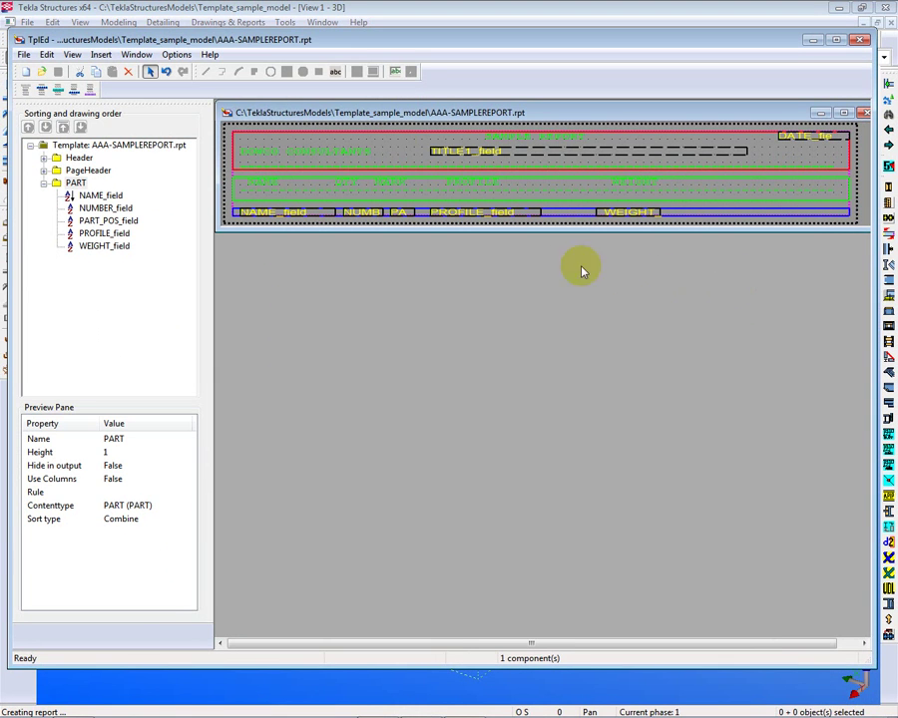
left_click(337, 72)
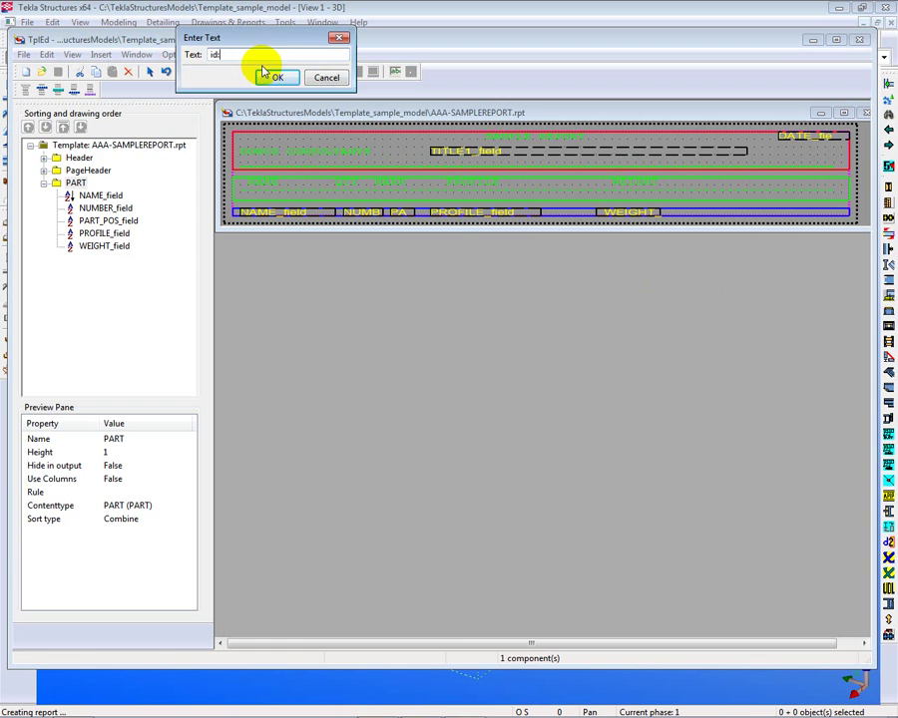
left_click(279, 77)
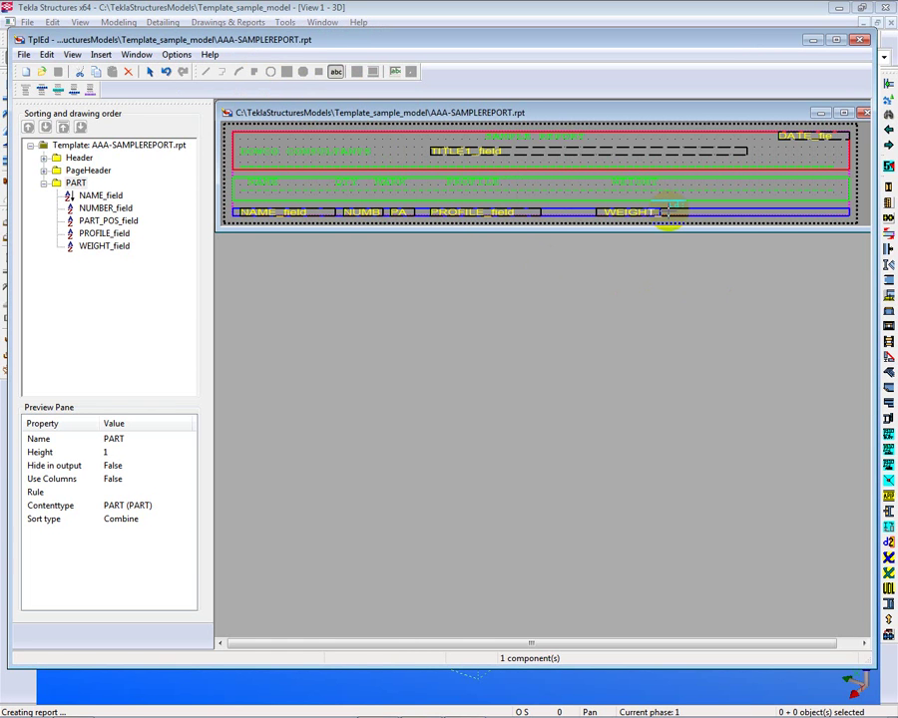
left_click(680, 212)
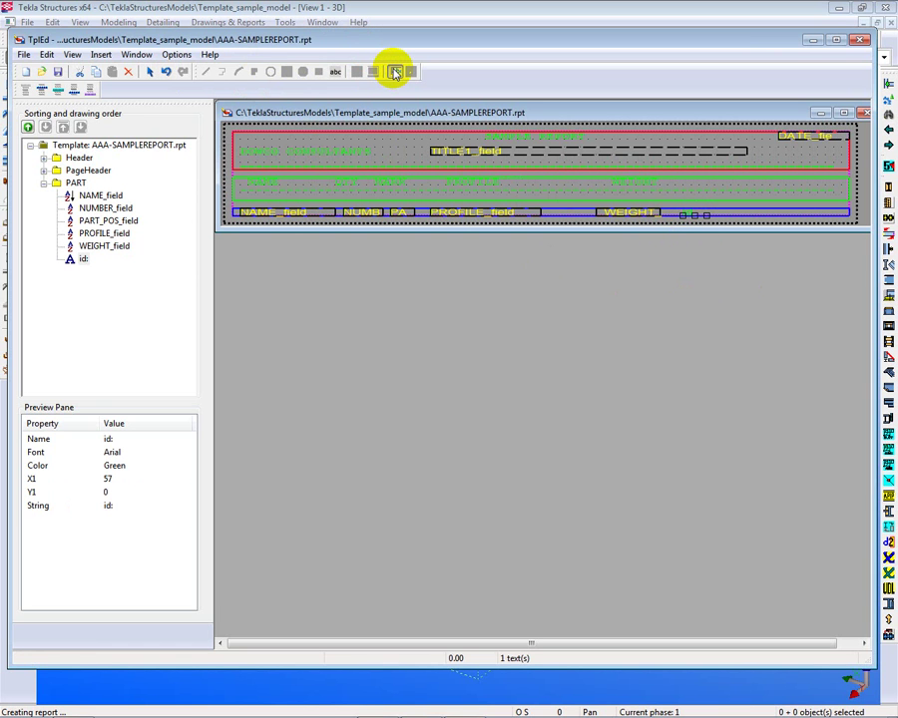
Insert a value field for the PART attribute ID (Identification number) in the PART row, just after the "id:" text
left_click(395, 72)
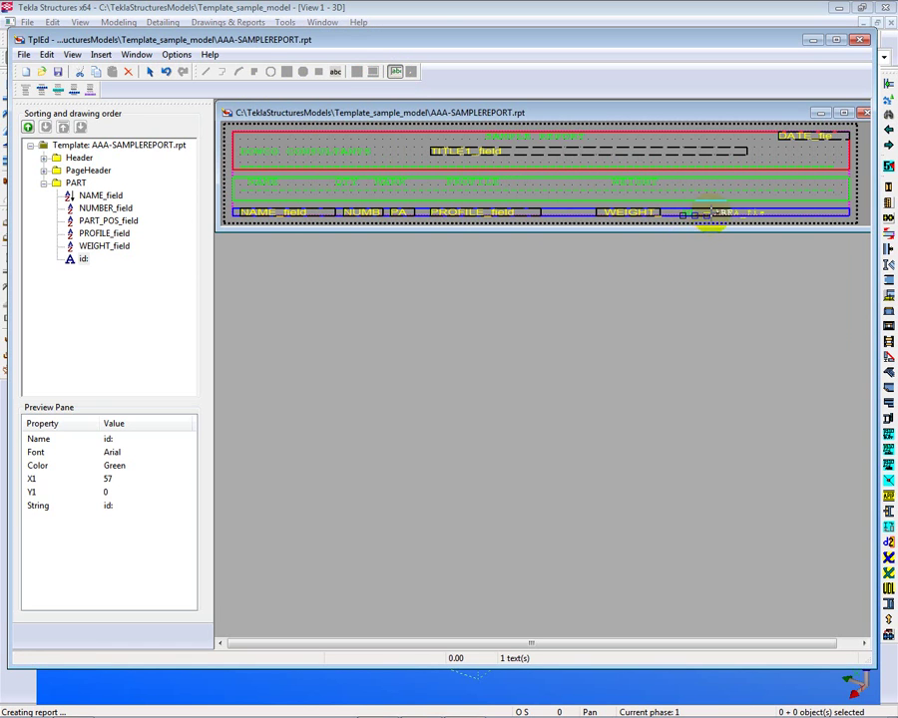
left_click(711, 215)
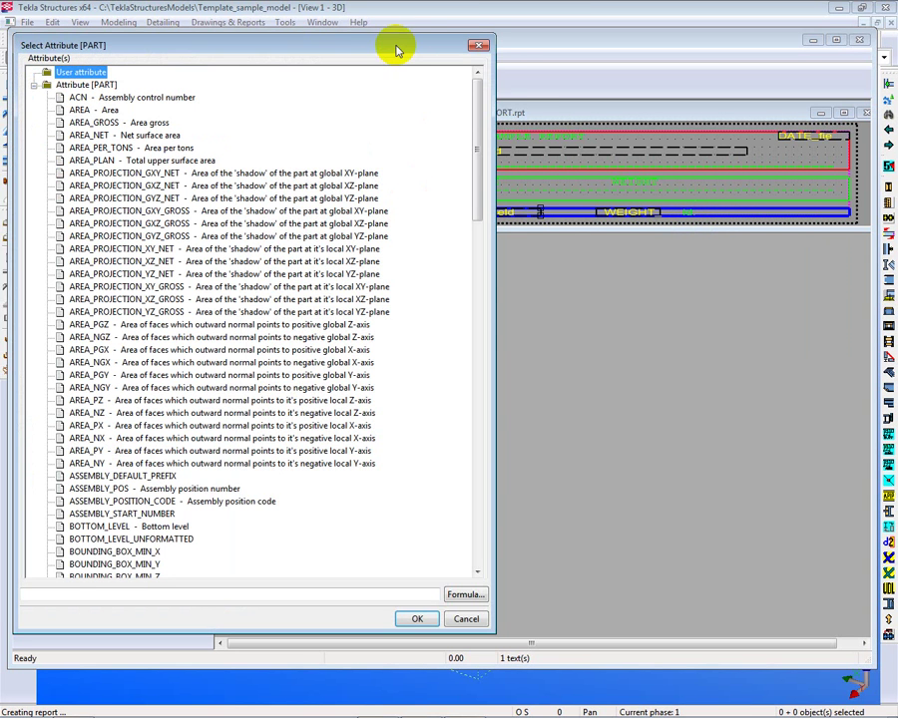
left_click_drag(396, 49, 423, 30)
left_click(116, 65)
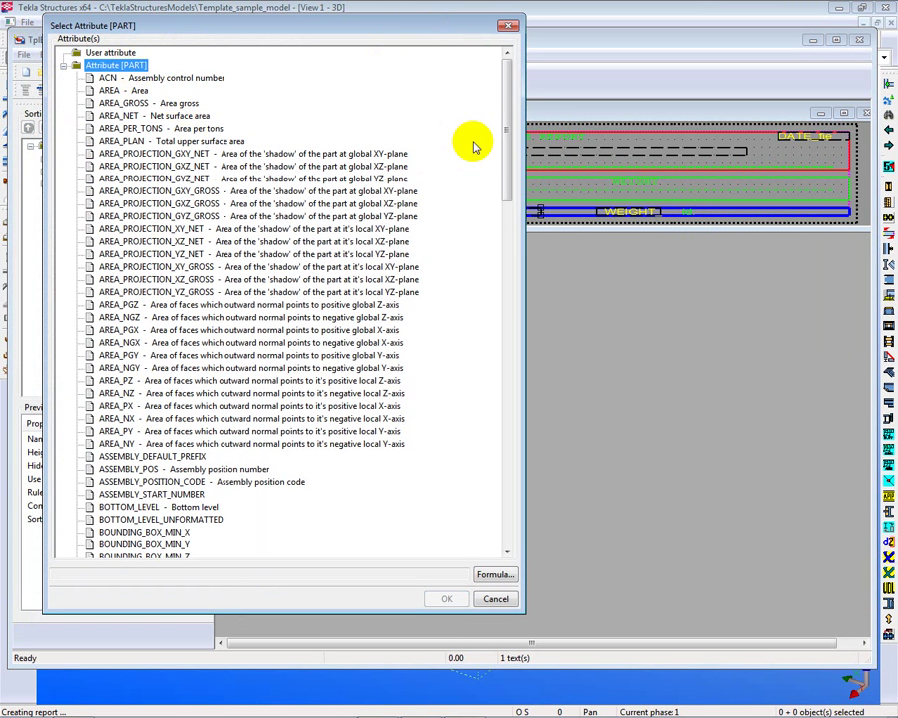
left_click_drag(505, 80, 509, 226)
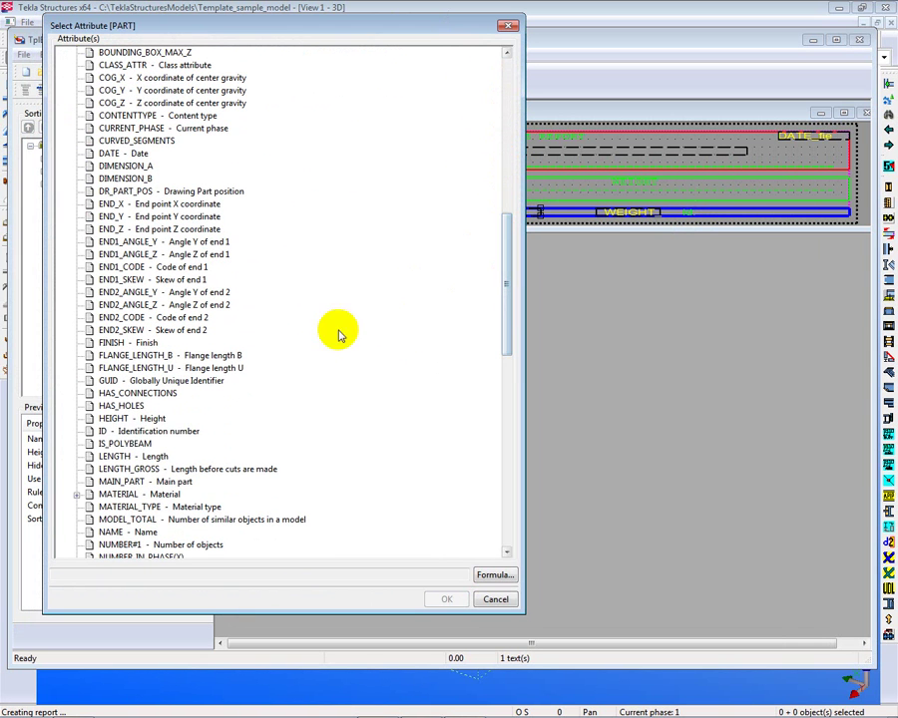
left_click(128, 432)
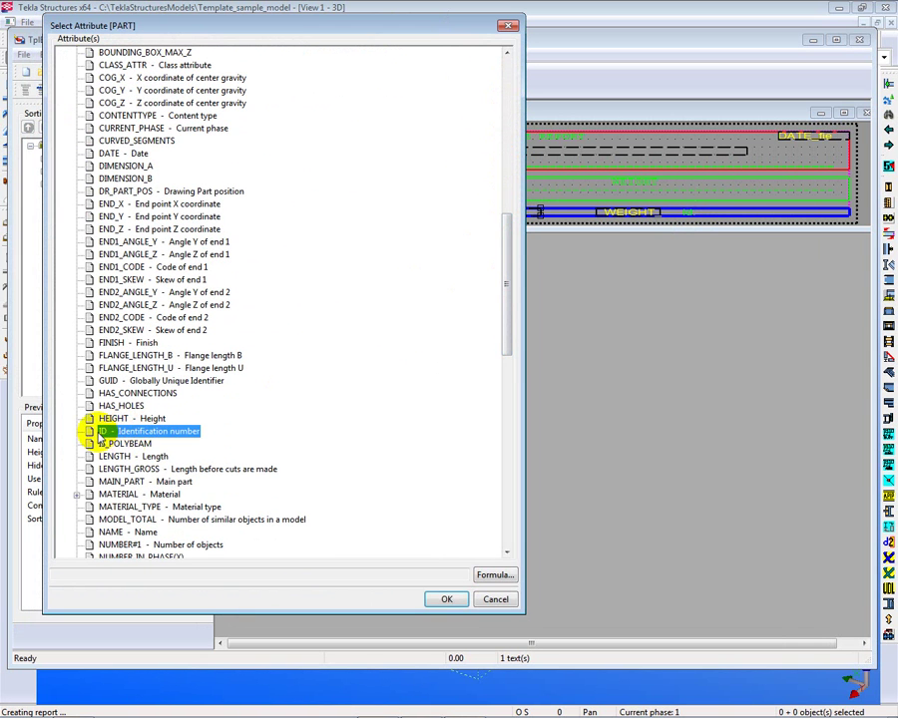
left_click(446, 599)
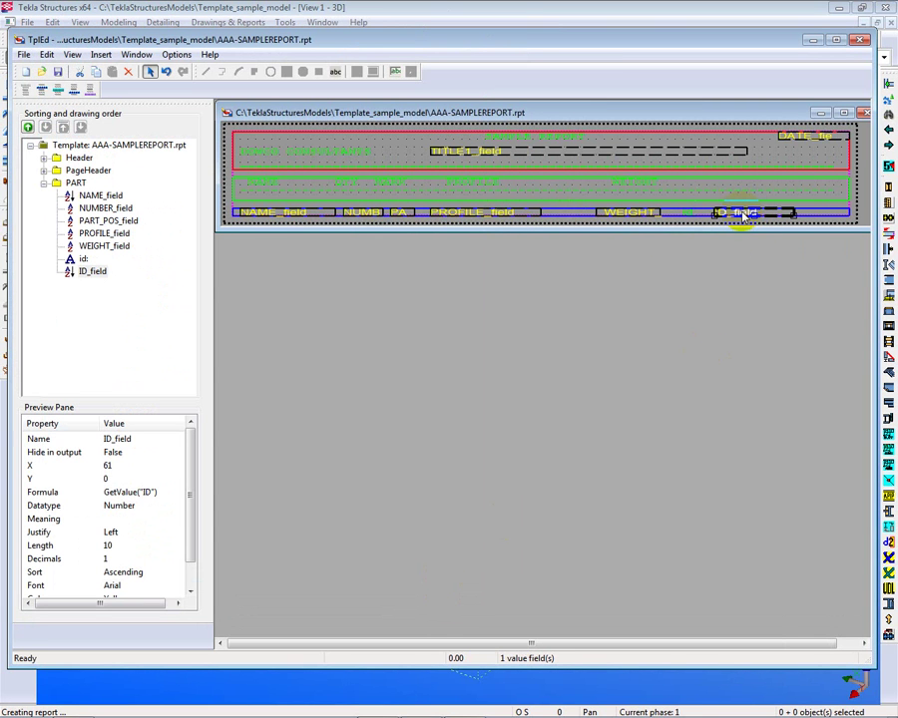
Move ID_field closer to the "id:" text in the PART row, to X 60
scroll(720, 215, "up", 2)
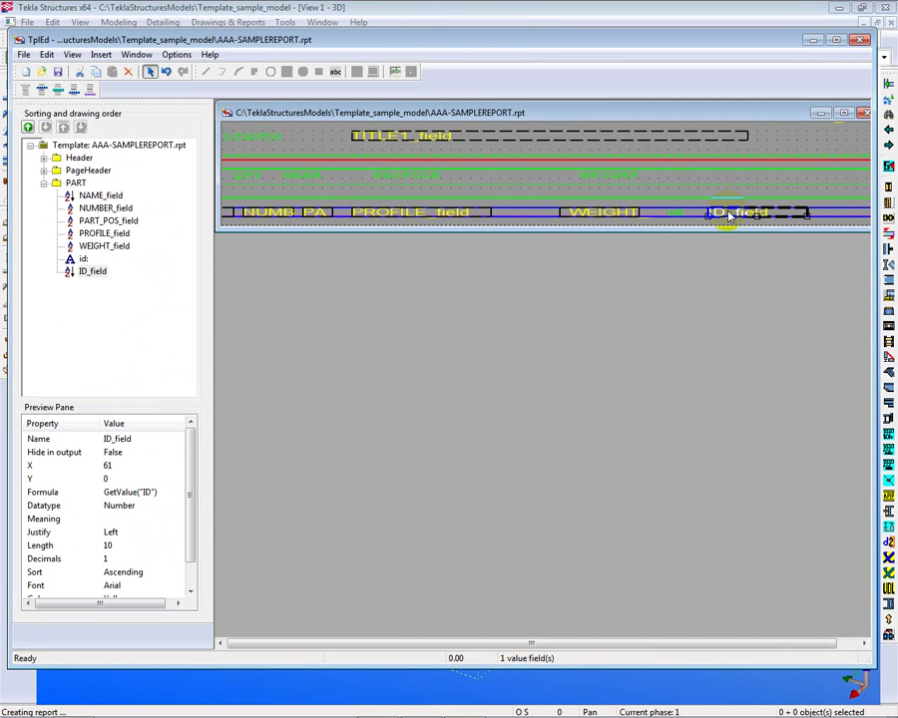
left_click_drag(730, 215, 711, 219)
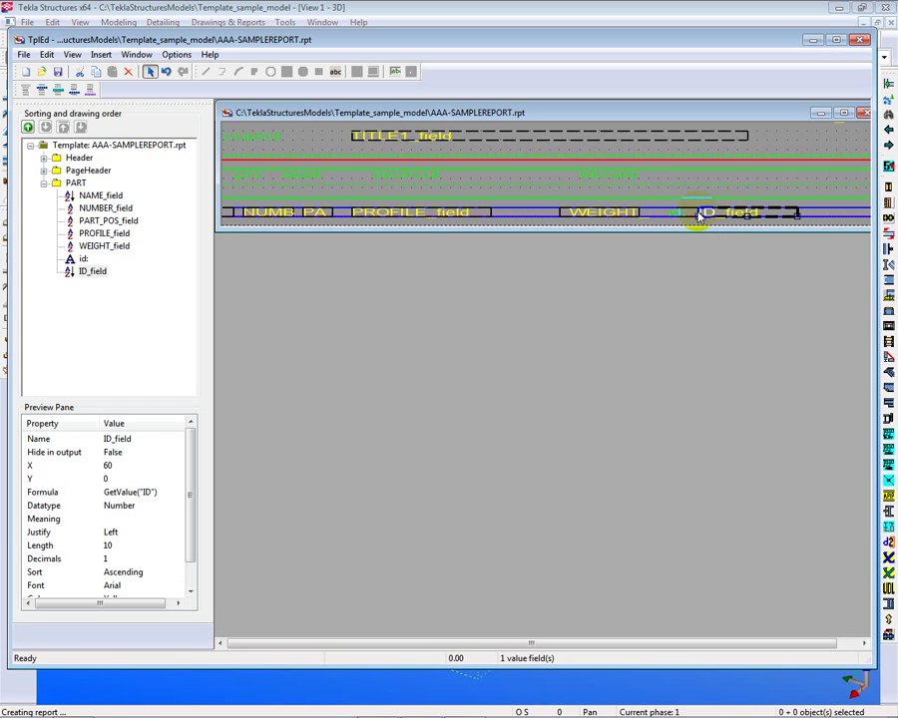
left_click(674, 215)
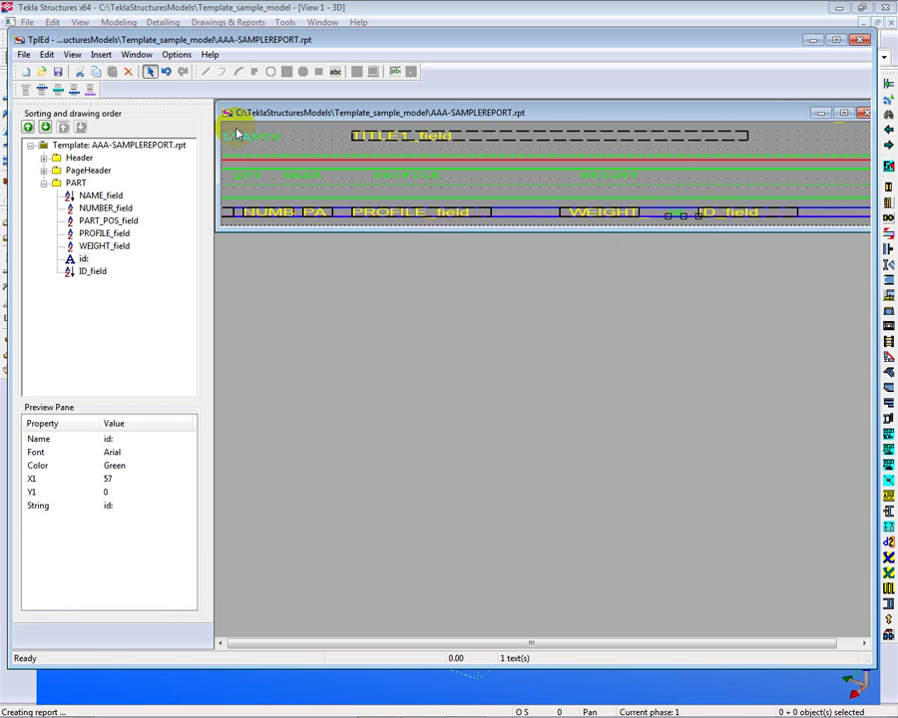
Save the template, switch to Tekla Structures and recreate the AAA-SAMPLEREPORT report from all objects, replacing the existing file
left_click(132, 28)
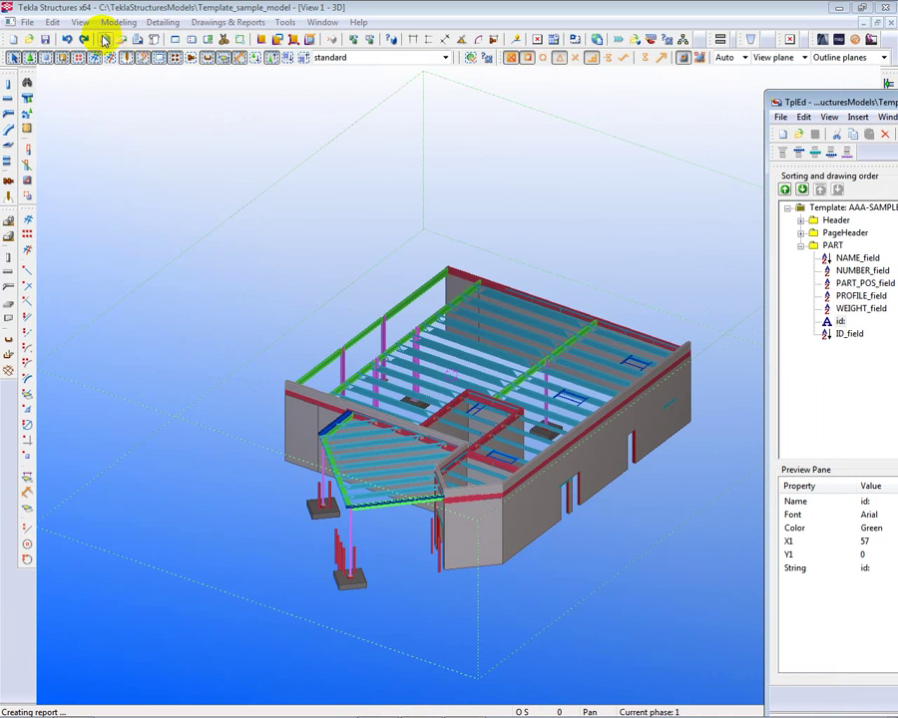
left_click(105, 39)
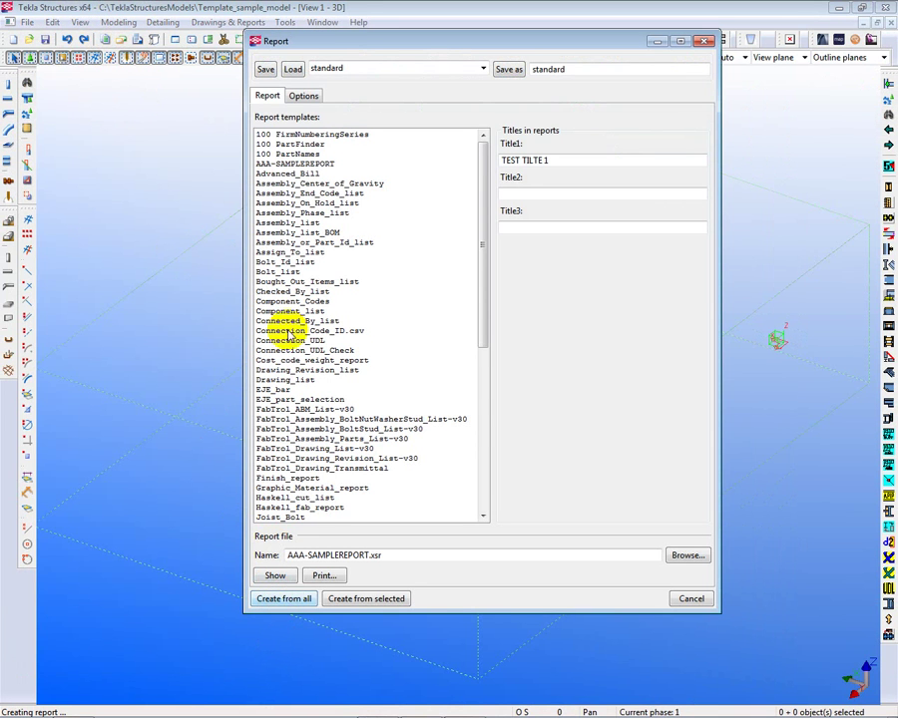
left_click(289, 164)
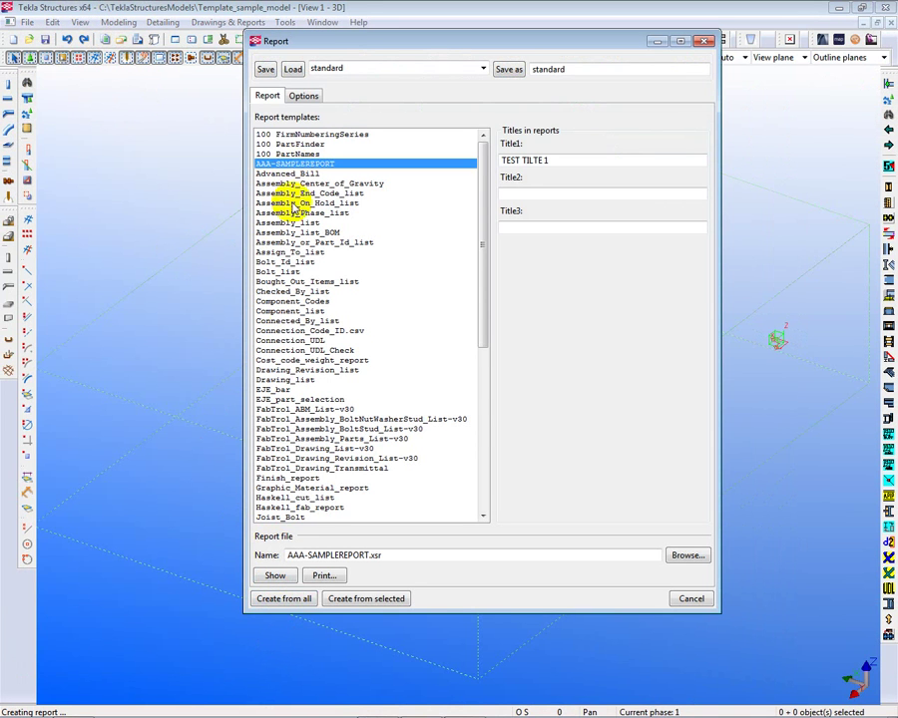
left_click(285, 600)
left_click(417, 379)
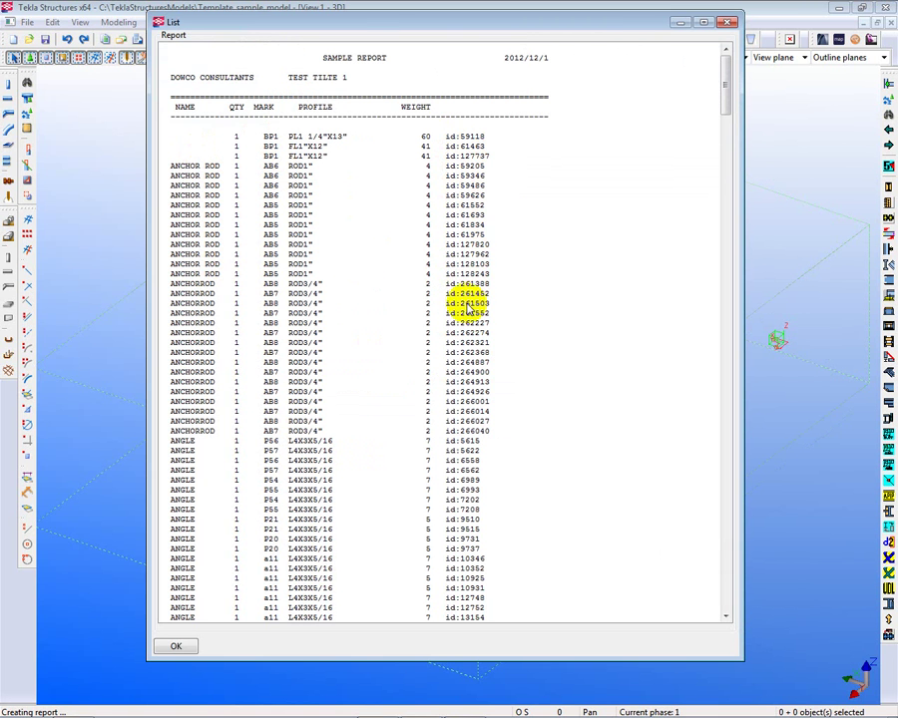
Arrange the report list beside the model and use the three BP1 rows to locate their parts in the 3D view
left_click_drag(401, 21, 798, 38)
left_click_drag(445, 40, 892, 551)
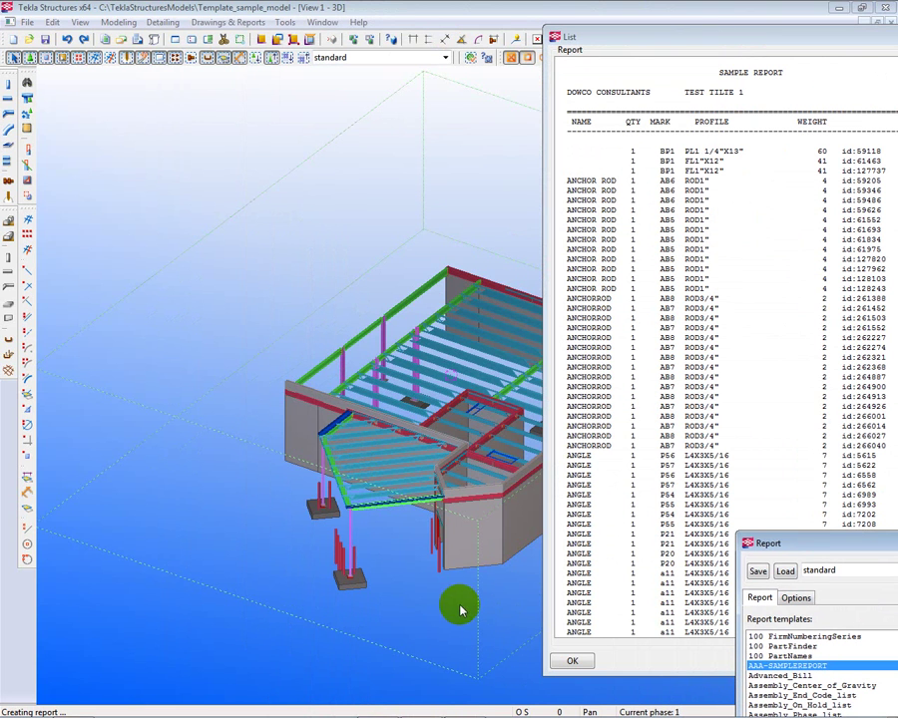
middle_click_drag(459, 602, 326, 445)
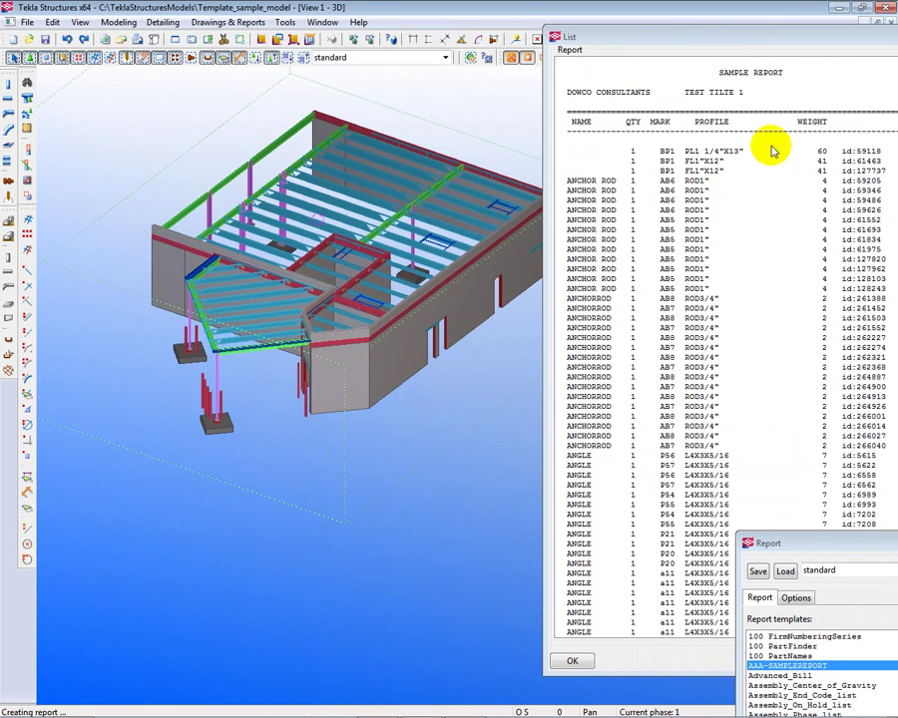
left_click(693, 151)
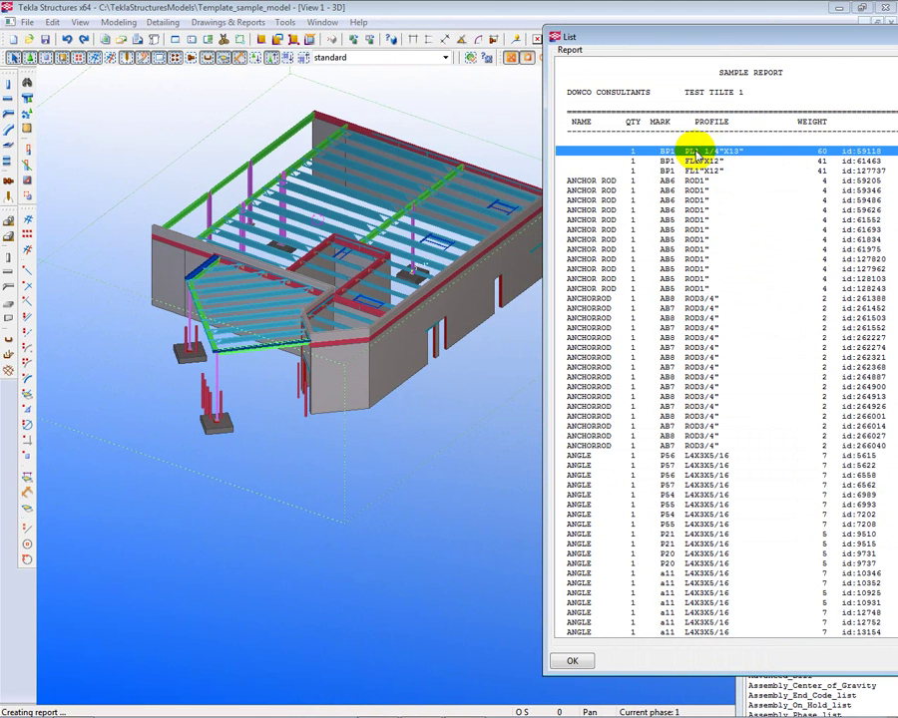
left_click(688, 162)
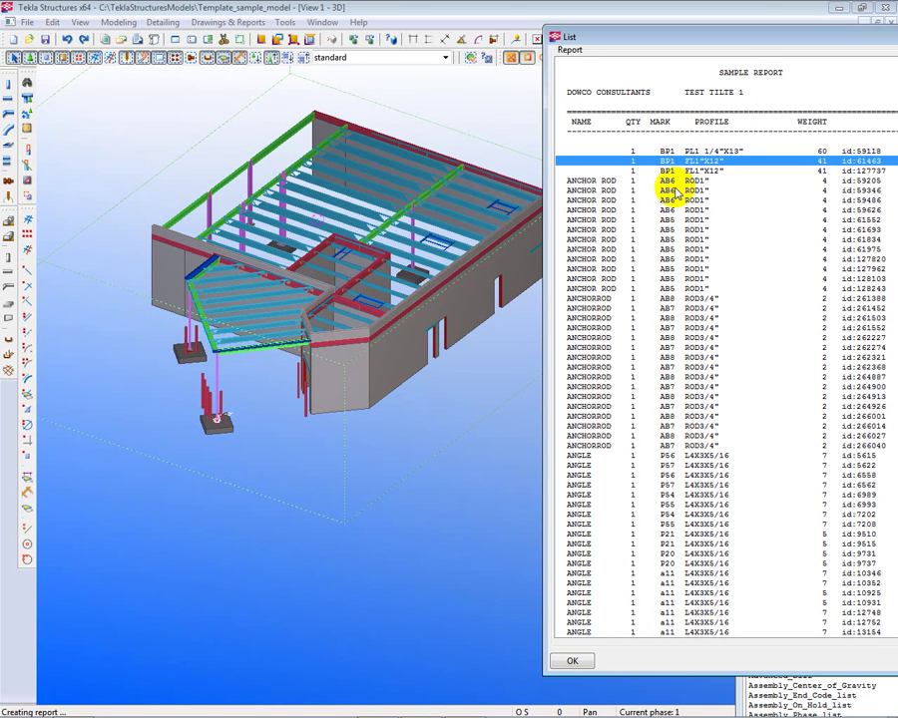
scroll(221, 439, "up", 5)
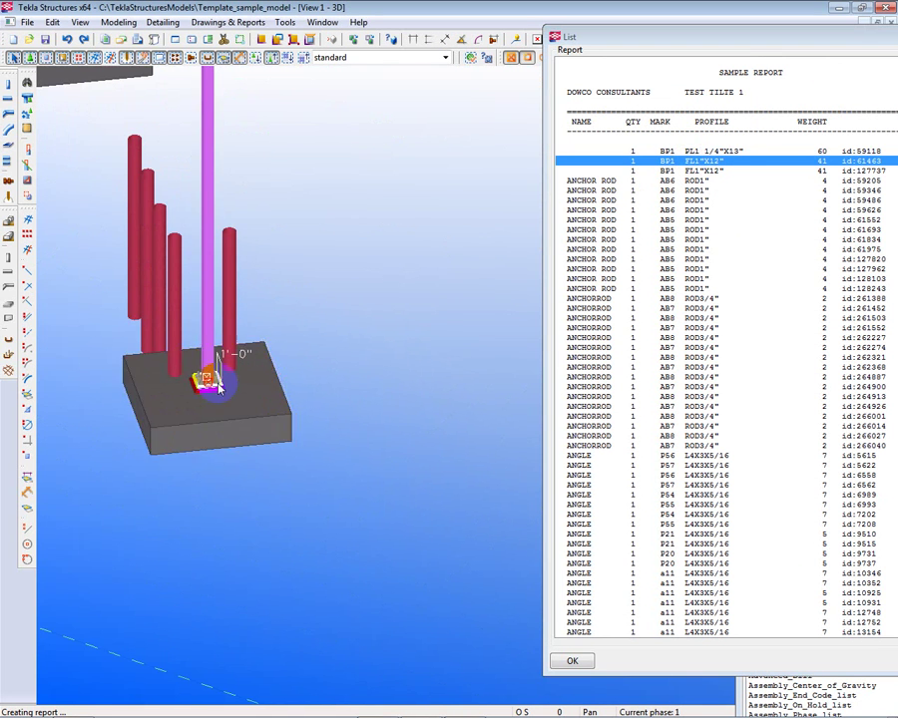
left_click(699, 170)
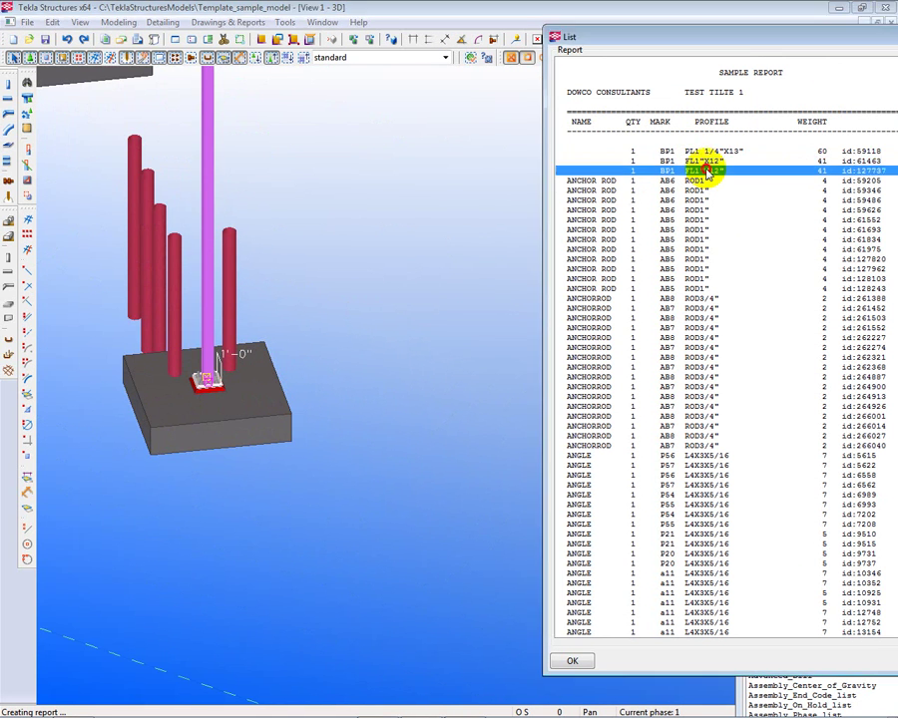
left_click(700, 162)
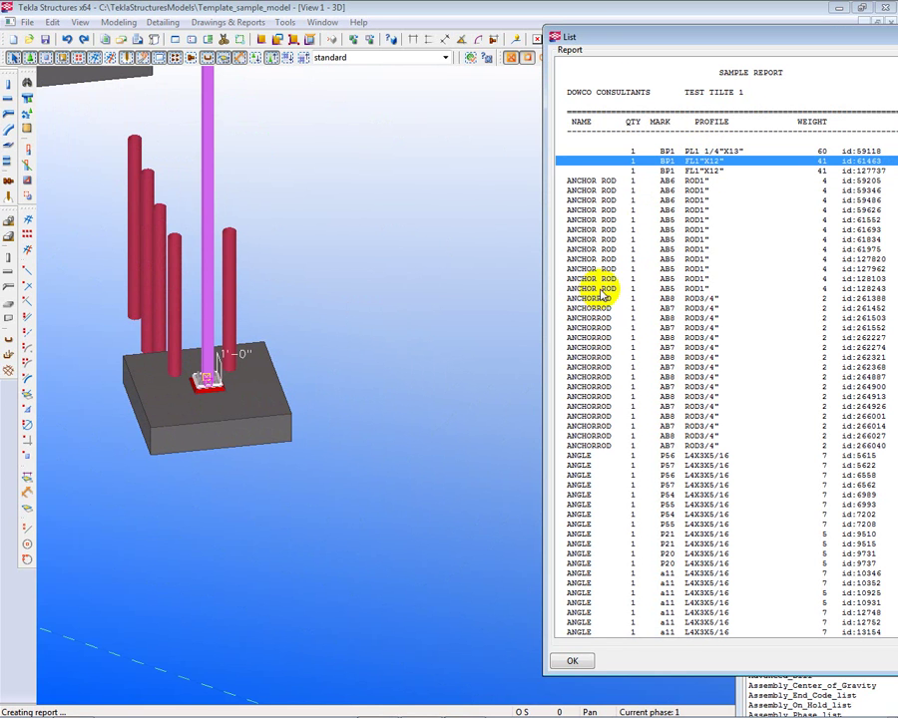
Select all the ANCHOR ROD rows in the report list and inspect the corresponding rods at the column footing
left_click(594, 288)
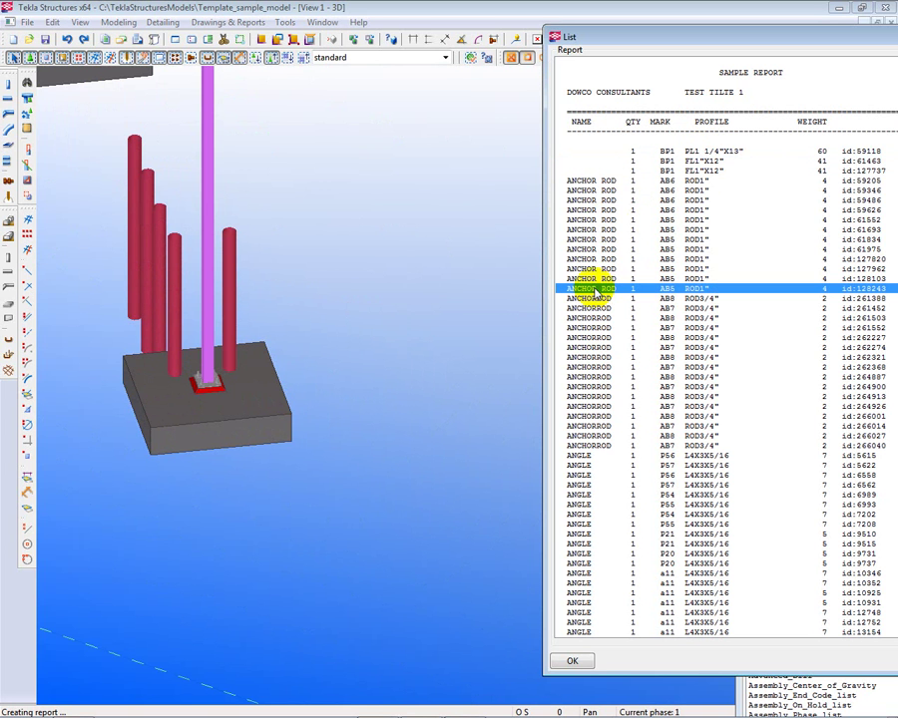
left_click(598, 182, "shift")
middle_click_drag(387, 409, 461, 401)
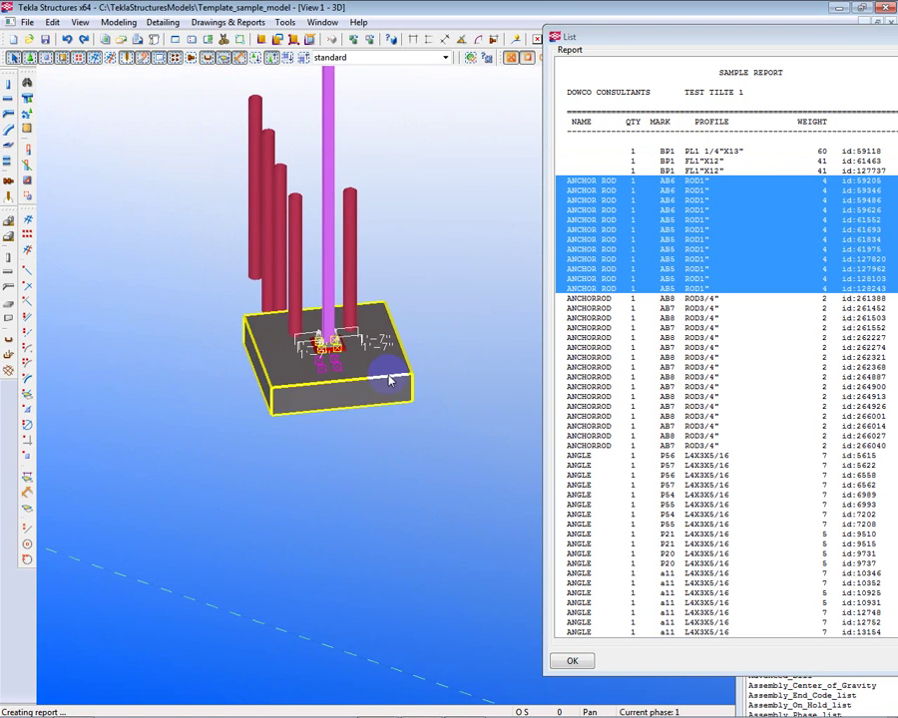
scroll(331, 373, "up", 5)
scroll(321, 342, "down", 2)
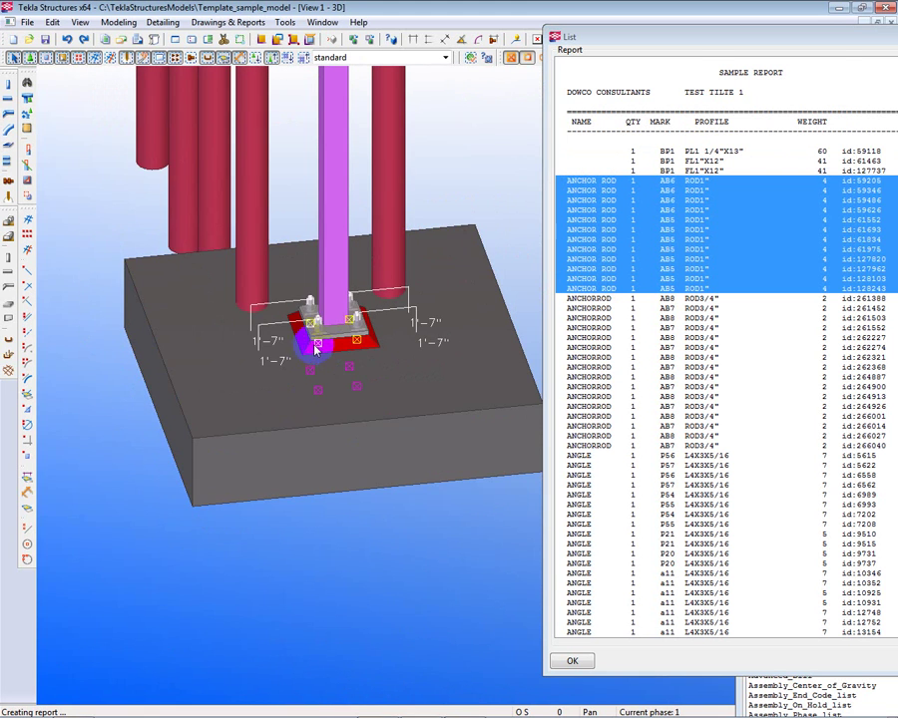
key("ctrl+m")
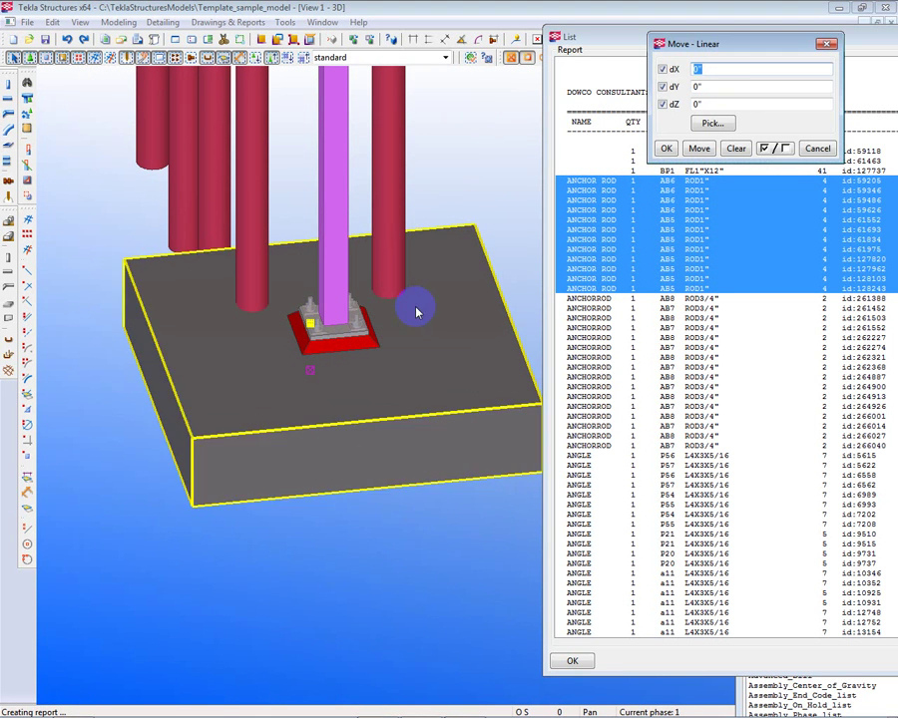
left_click(815, 151)
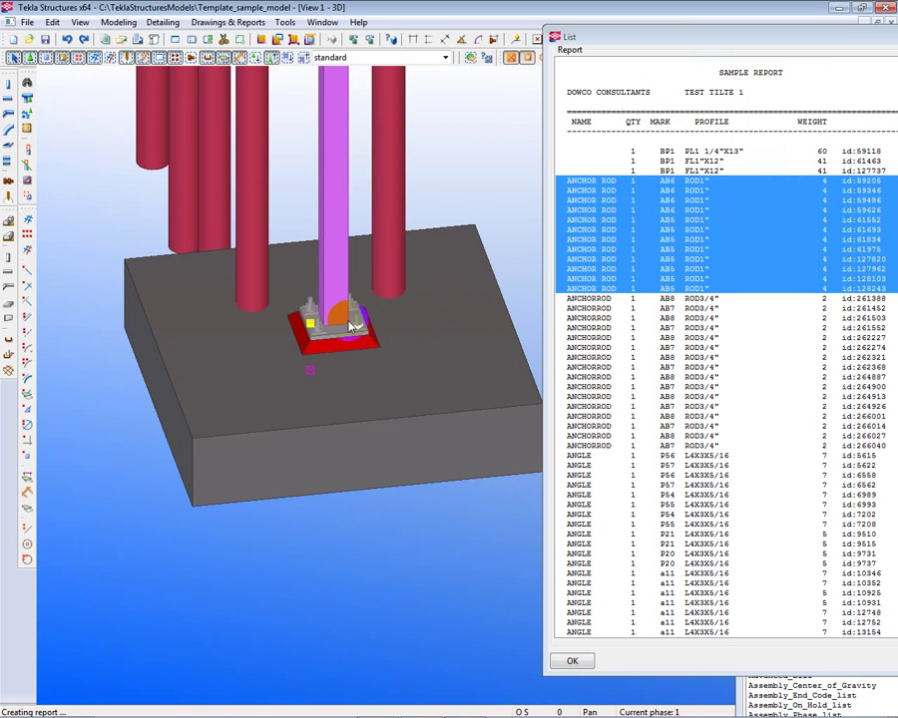
Open the beam properties of one anchor rod at the column base and enter ANCHORROD as its name
scroll(199, 339, "up", 6)
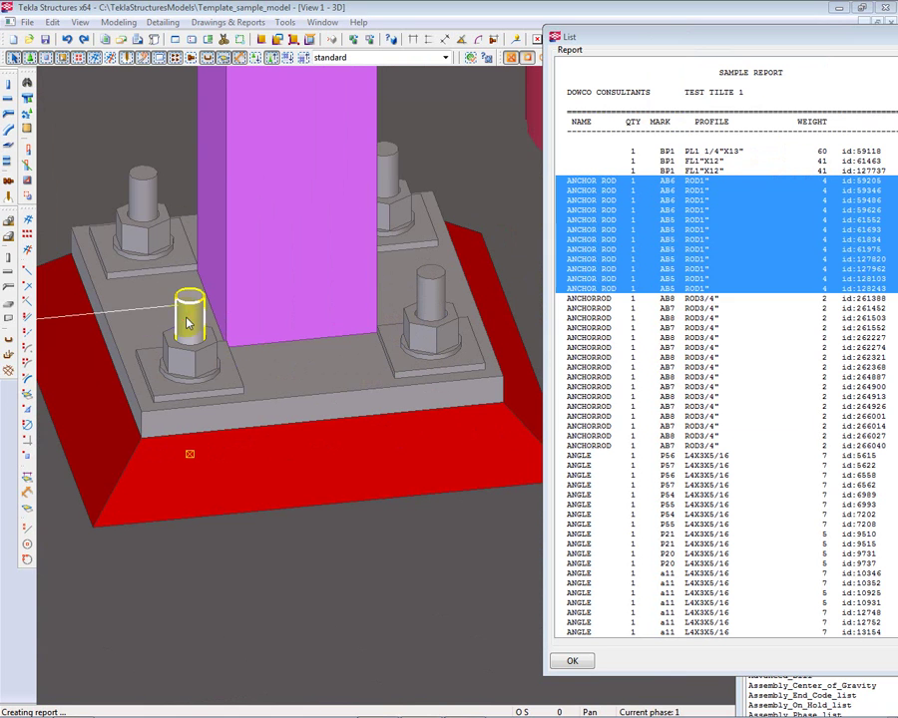
double_click(186, 321)
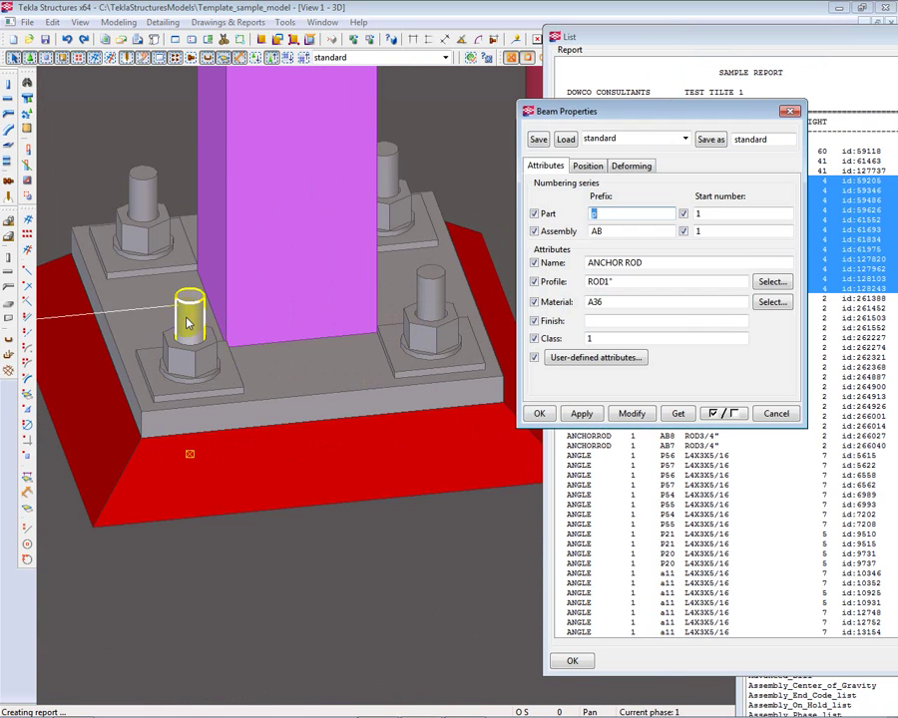
left_click(622, 263)
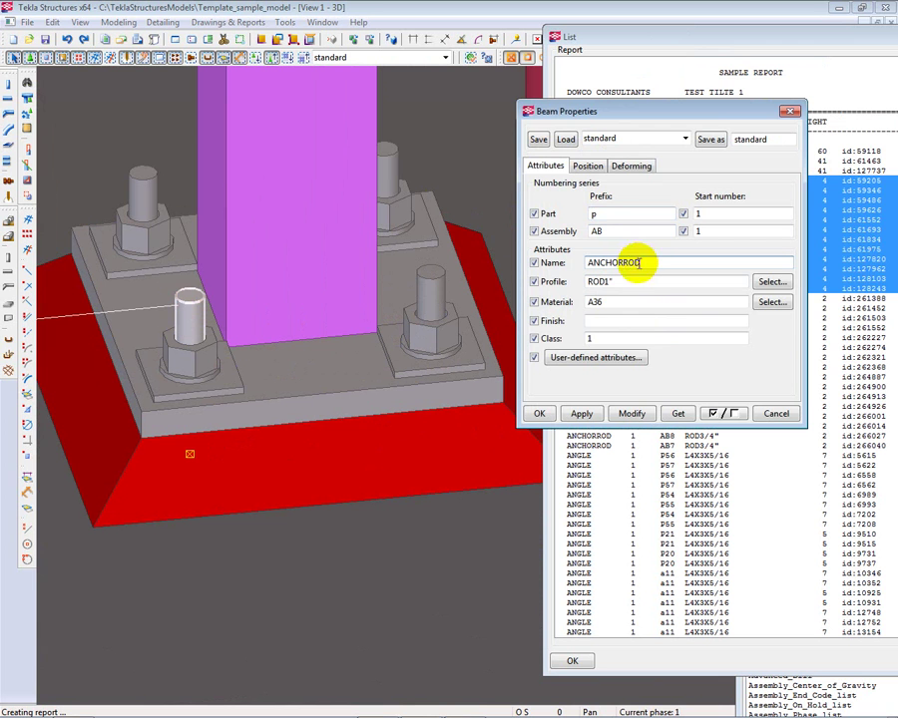
Select all the ANCHOR ROD rows in the report list and modify only the name of those parts to ANCHORROD
left_click_drag(699, 112, 840, 178)
left_click_drag(643, 40, 630, 33)
left_click(585, 177)
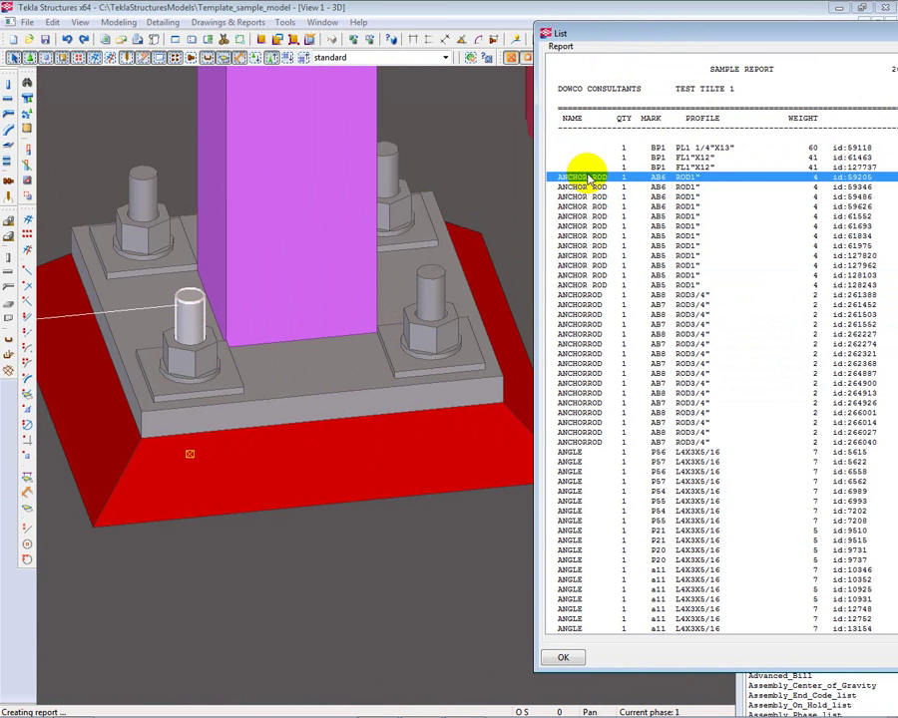
left_click(590, 286, "shift")
left_click_drag(692, 38, 896, 45)
left_click_drag(792, 194, 493, 124)
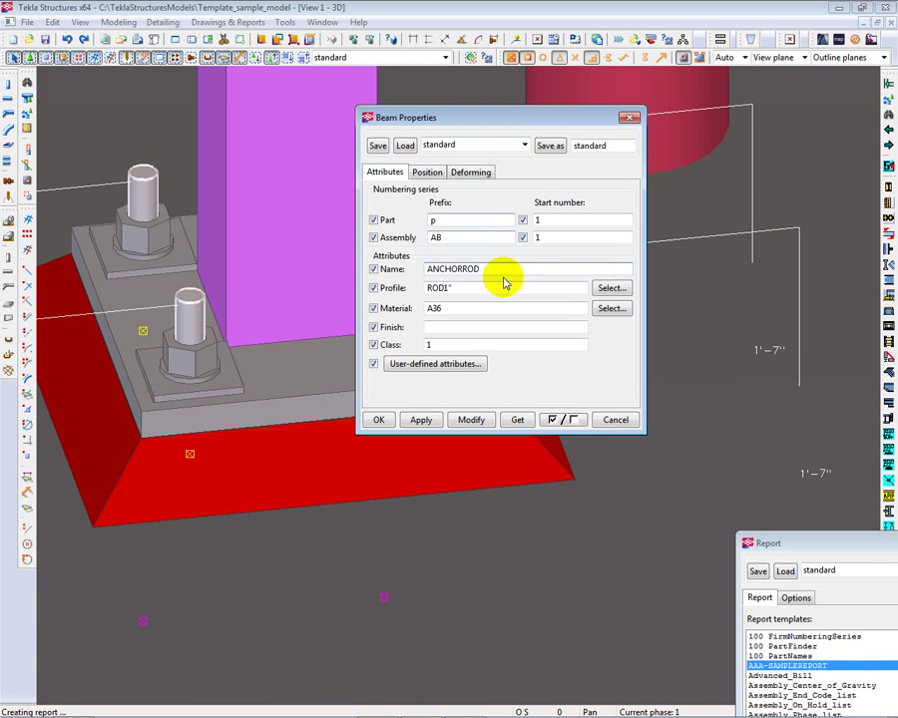
left_click(562, 420)
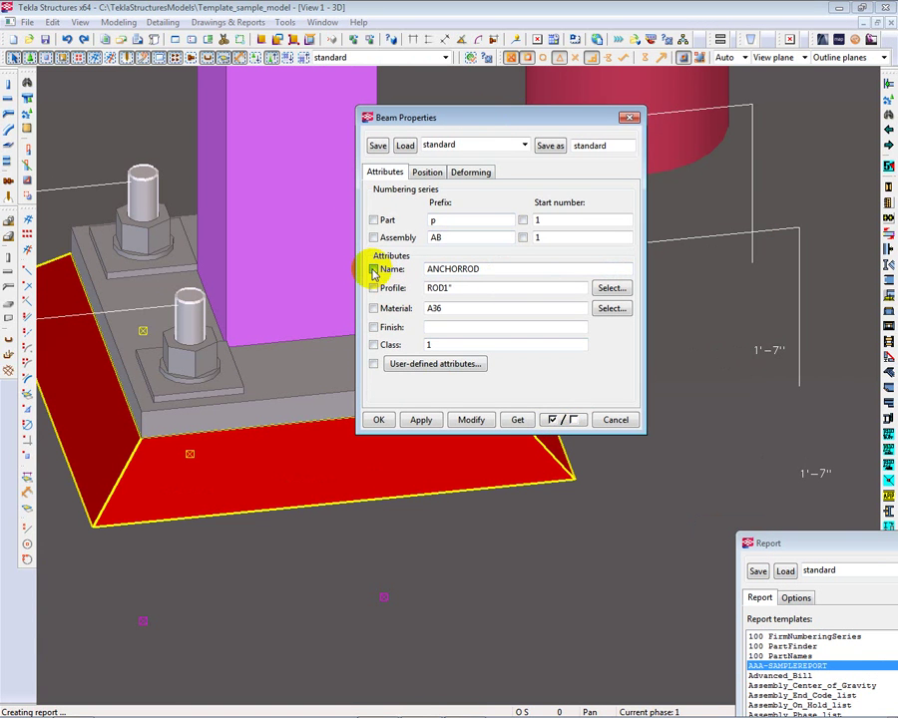
left_click(471, 419)
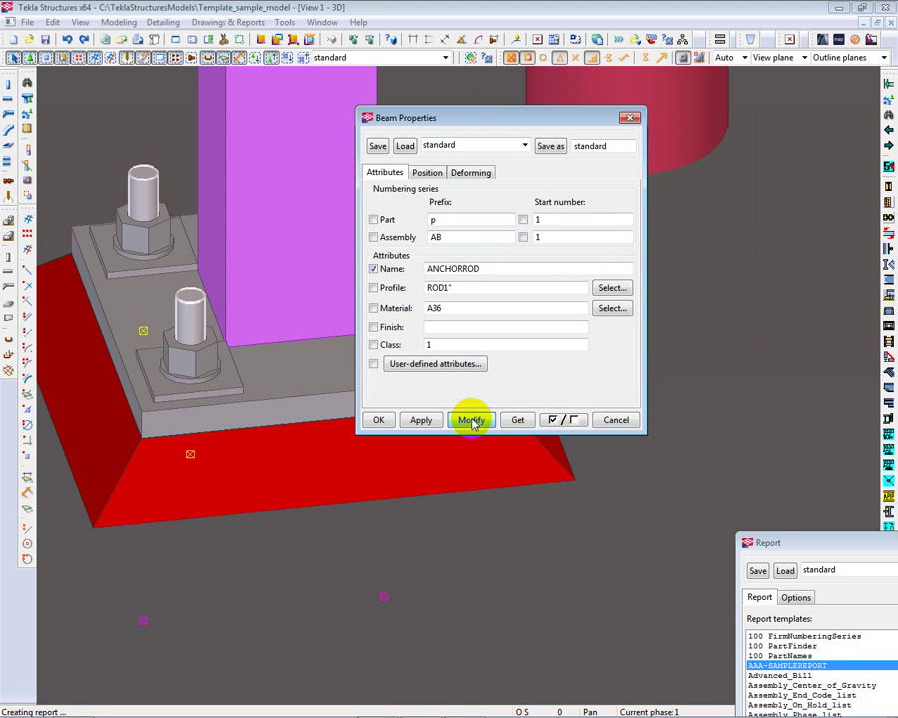
left_click(376, 419)
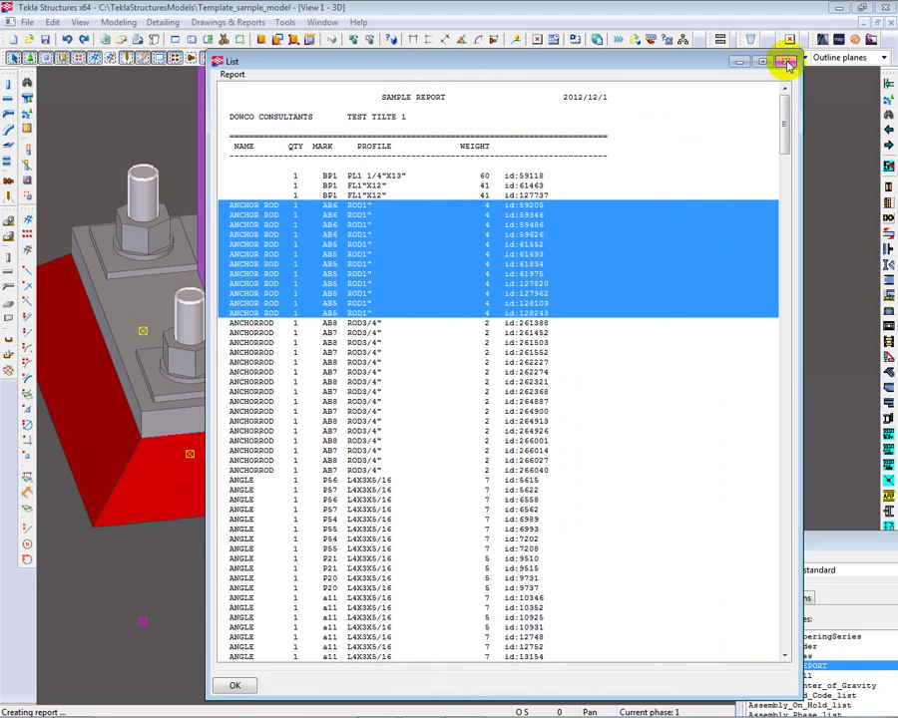
Close the report list and view the selected anchor rods across the column footings
left_click(787, 63)
scroll(646, 282, "down", 6)
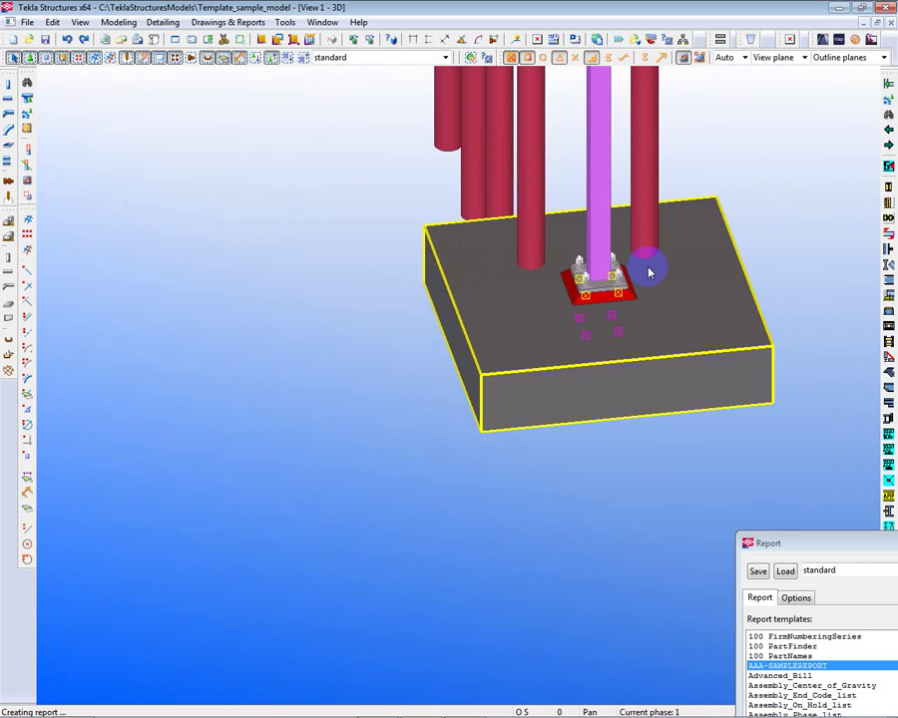
middle_click_drag(711, 229, 540, 336)
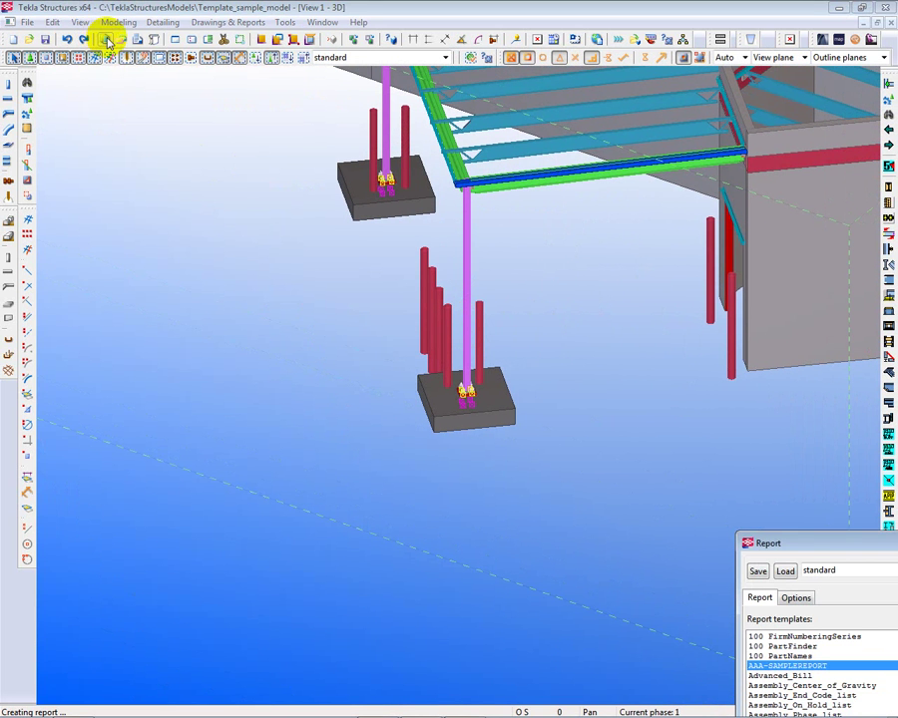
Create the AAA-SAMPLEREPORT report from all parts, replacing the existing report file and dismissing the numbering warning
left_click_drag(783, 544, 538, 103)
left_click(527, 660)
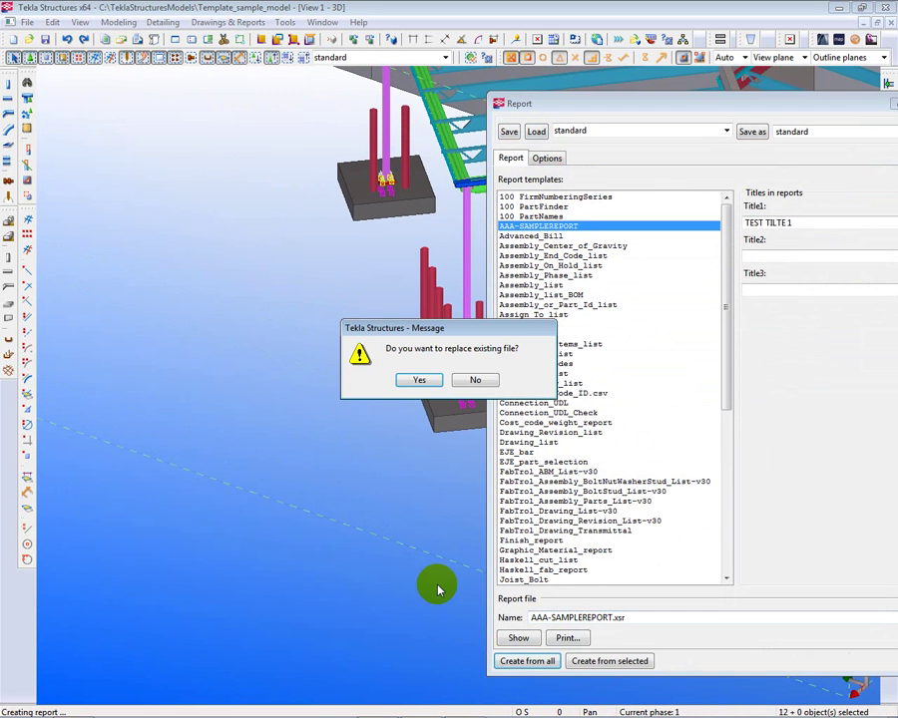
left_click(417, 380)
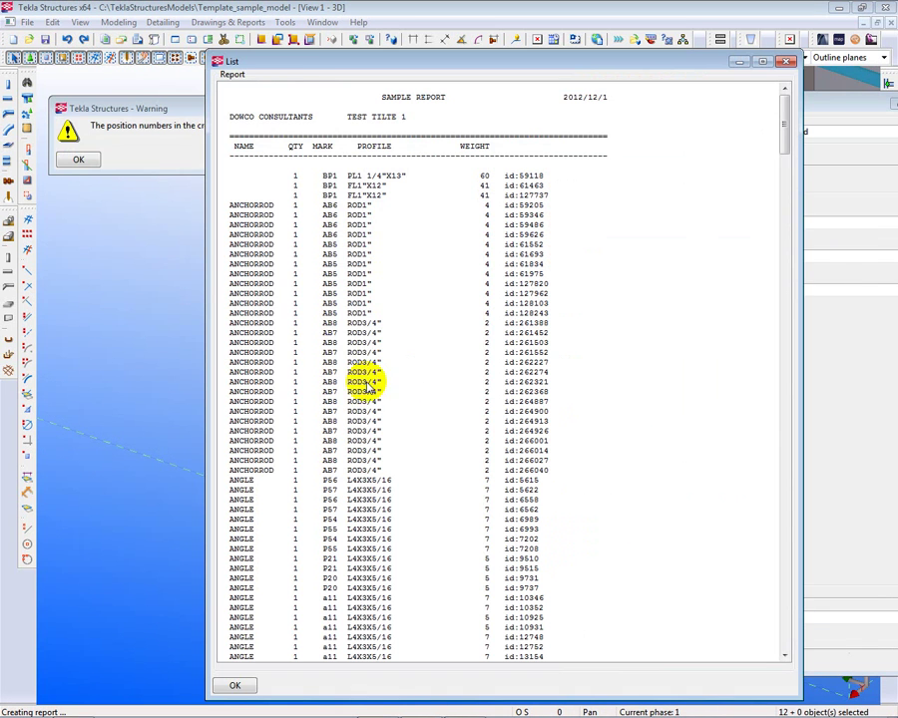
left_click(78, 160)
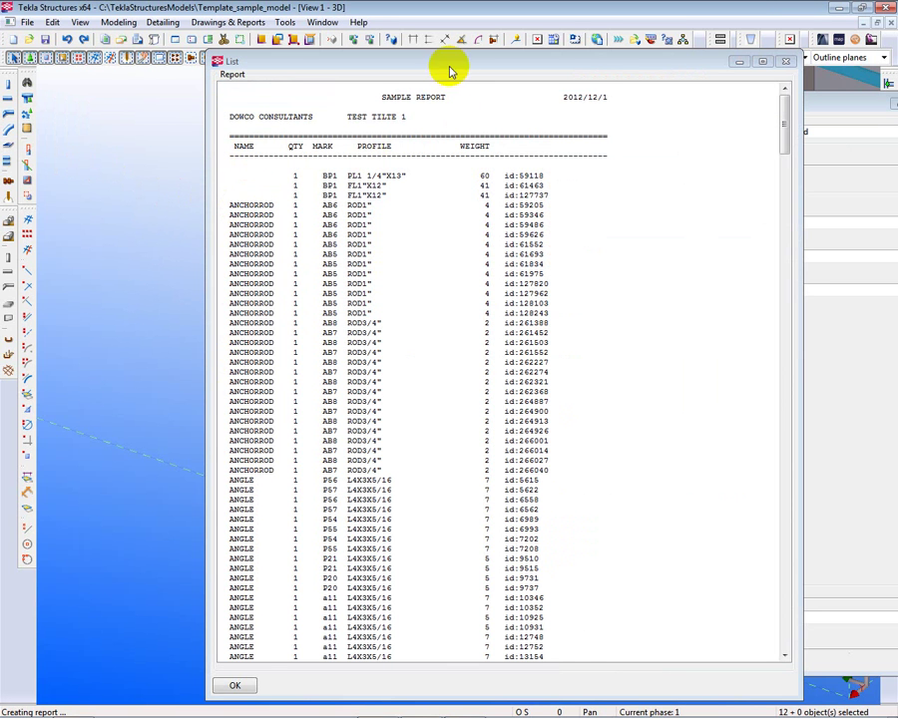
Select the three unnamed BP1 plate rows in the report list and inspect the corresponding base plates in the model
left_click_drag(451, 66, 811, 70)
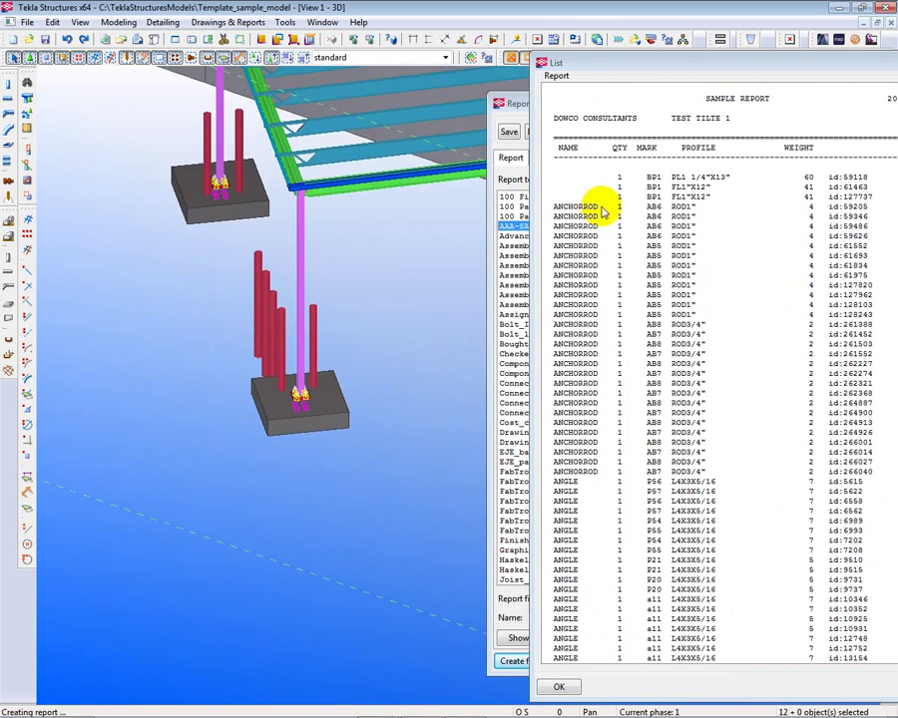
left_click(658, 178)
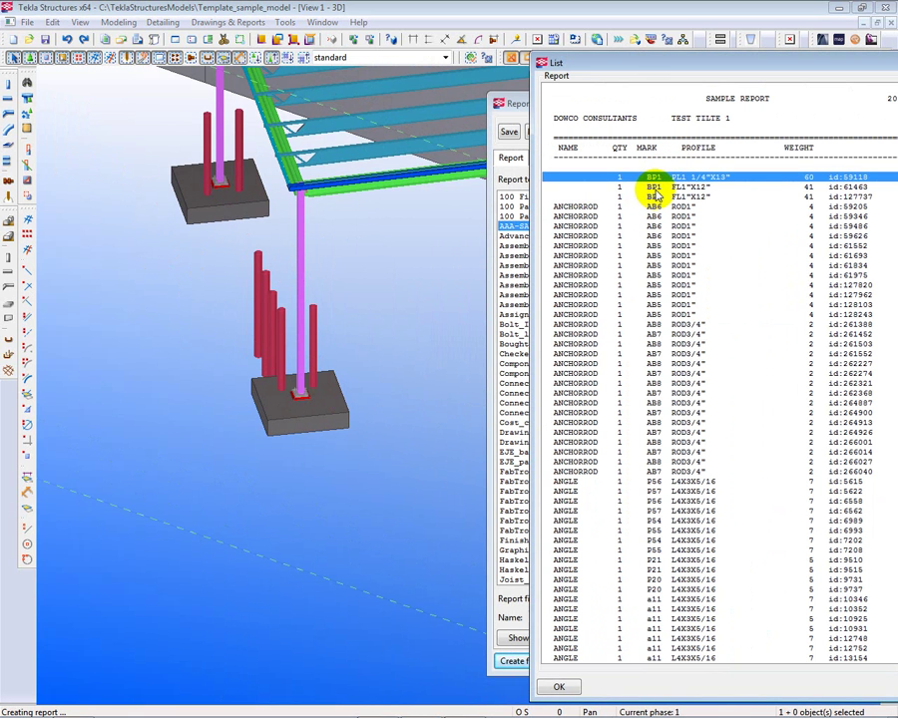
left_click(655, 196, "shift")
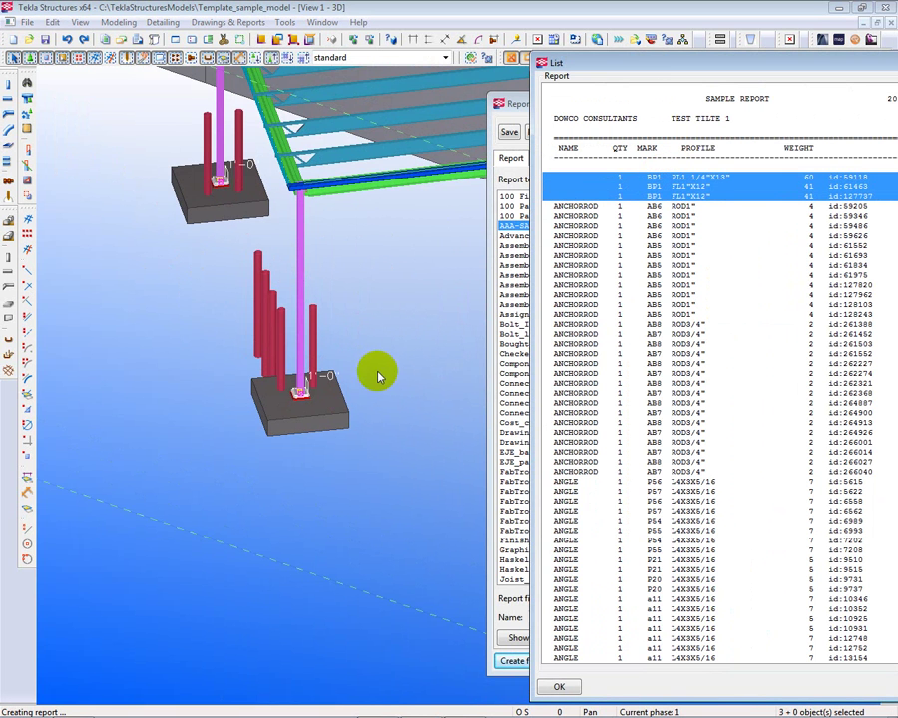
Examine the part IDs of the AB6 ANCHORROD rows in the report list, selecting id:59346 and id:59486 one at a time
left_click_drag(630, 65, 318, 58)
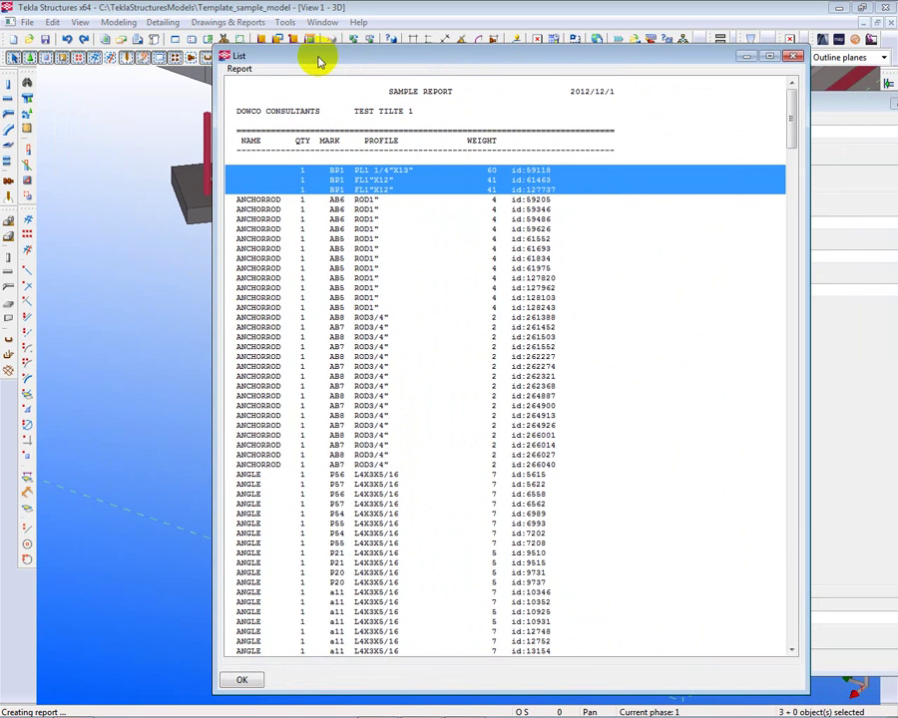
left_click(530, 211)
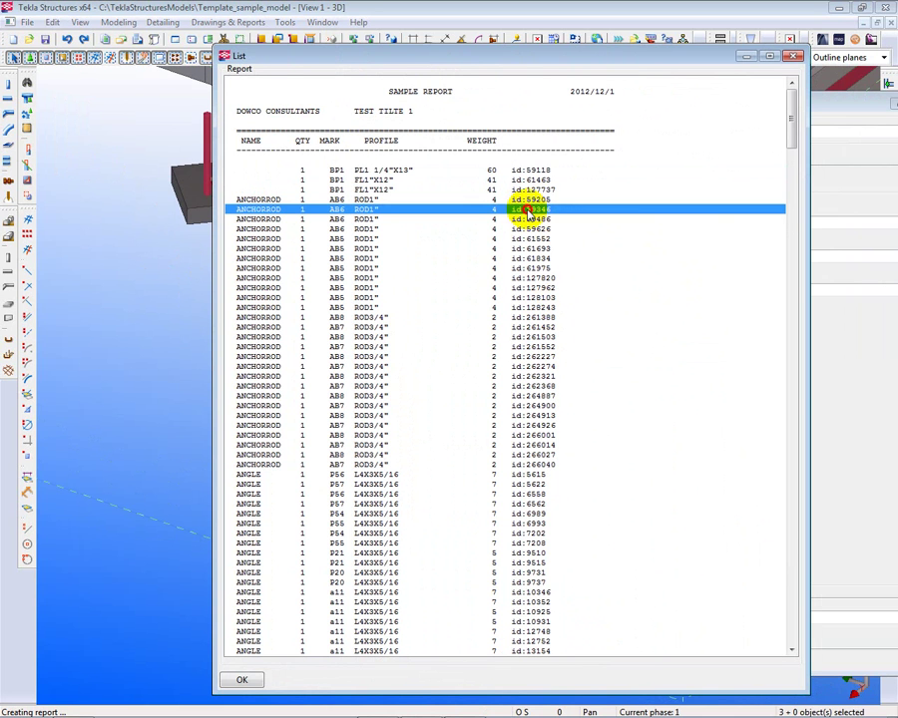
left_click(532, 220)
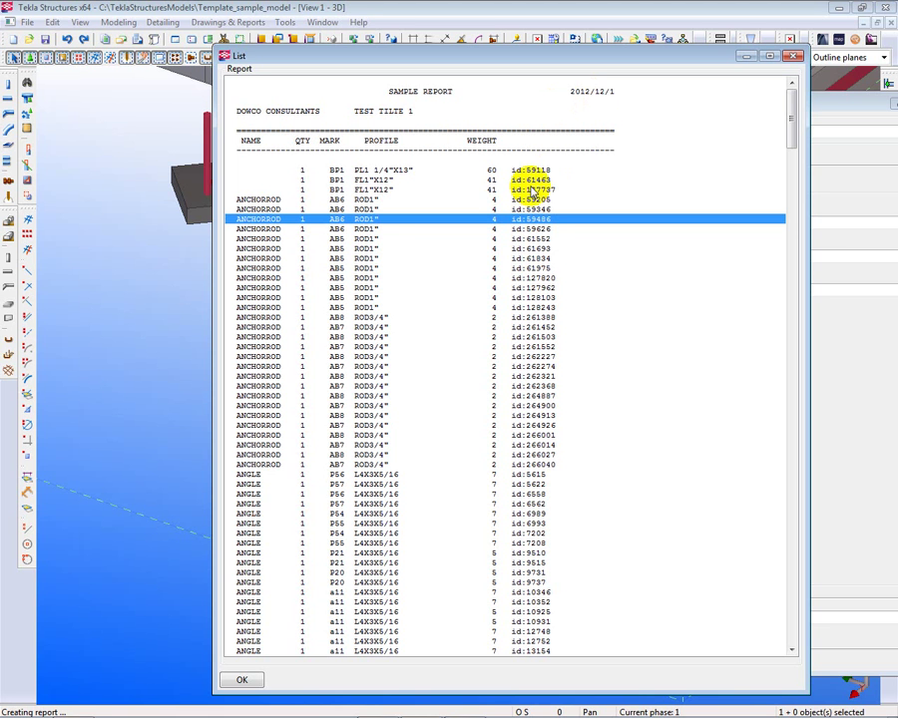
Switch to the Template Editor and reposition its window to view the id: text and ID field in the AAA-SAMPLEREPORT.rpt part row
left_click(491, 42)
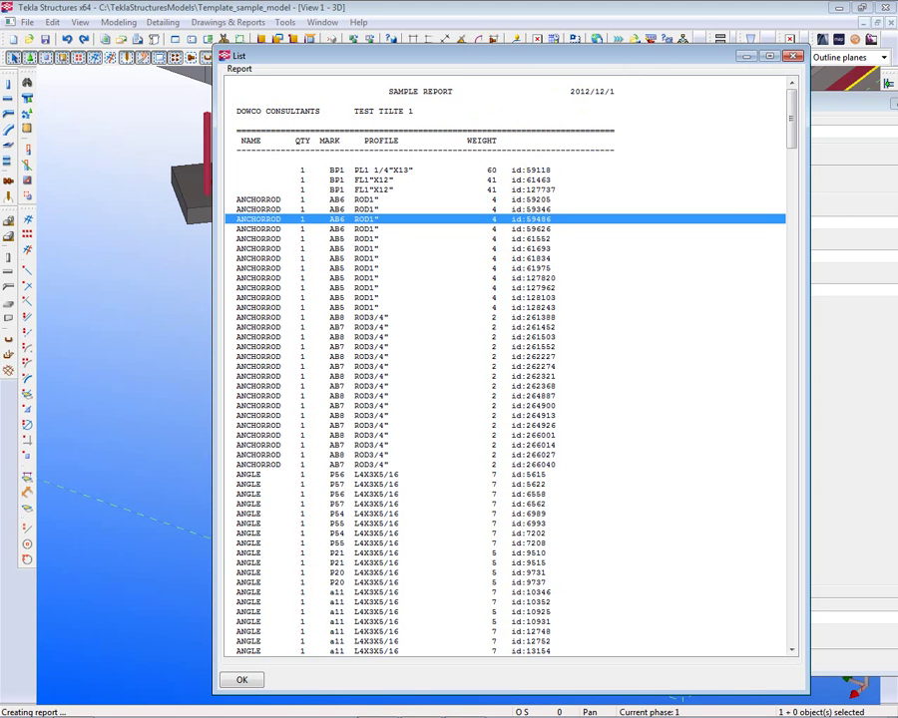
left_click_drag(858, 45, 445, 36)
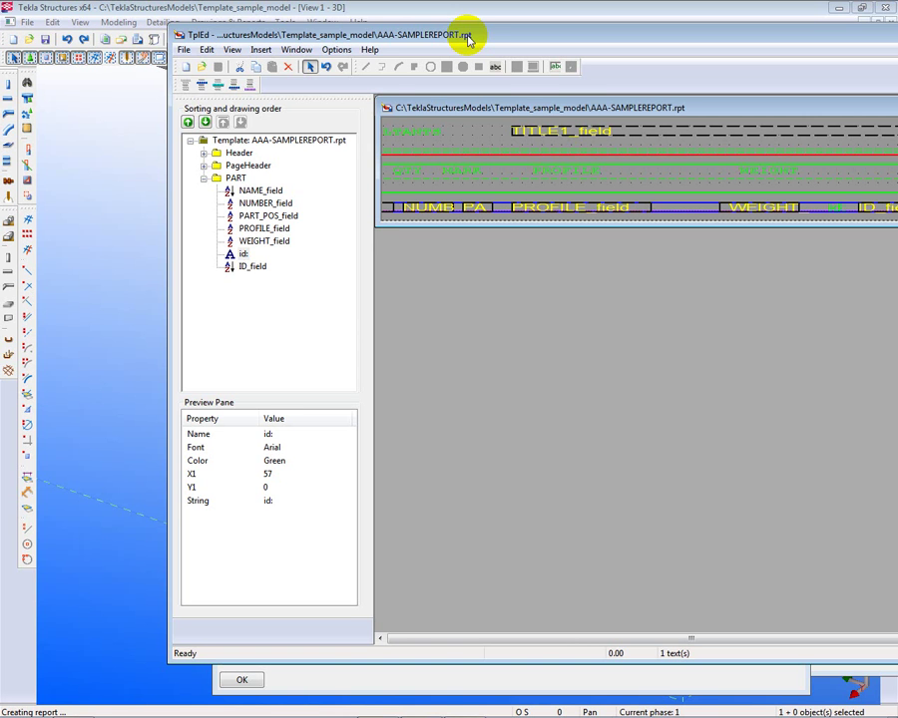
left_click_drag(469, 36, 389, 48)
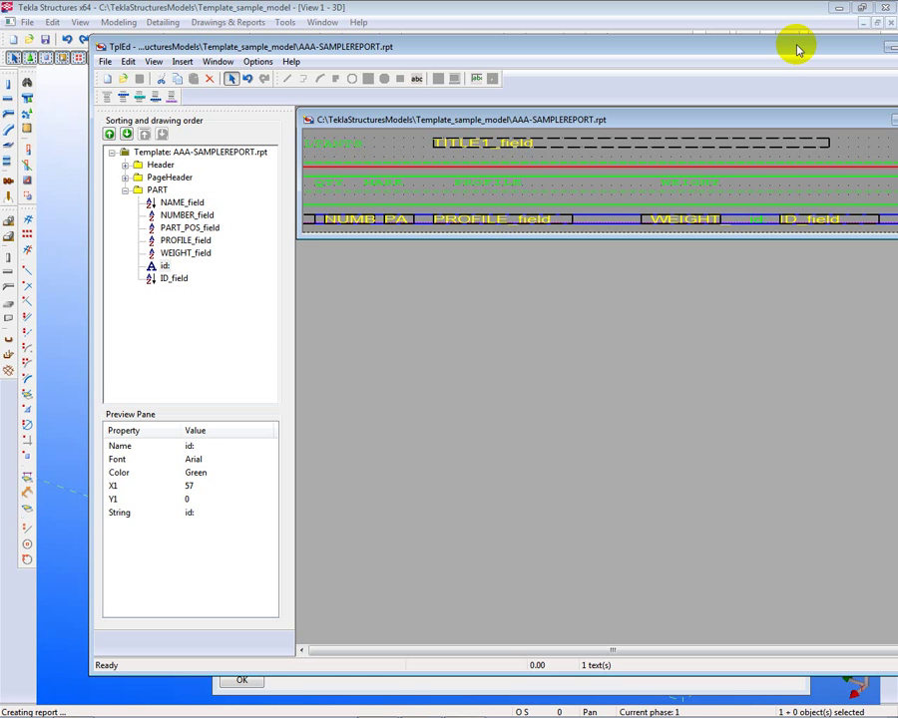
left_click_drag(798, 47, 714, 44)
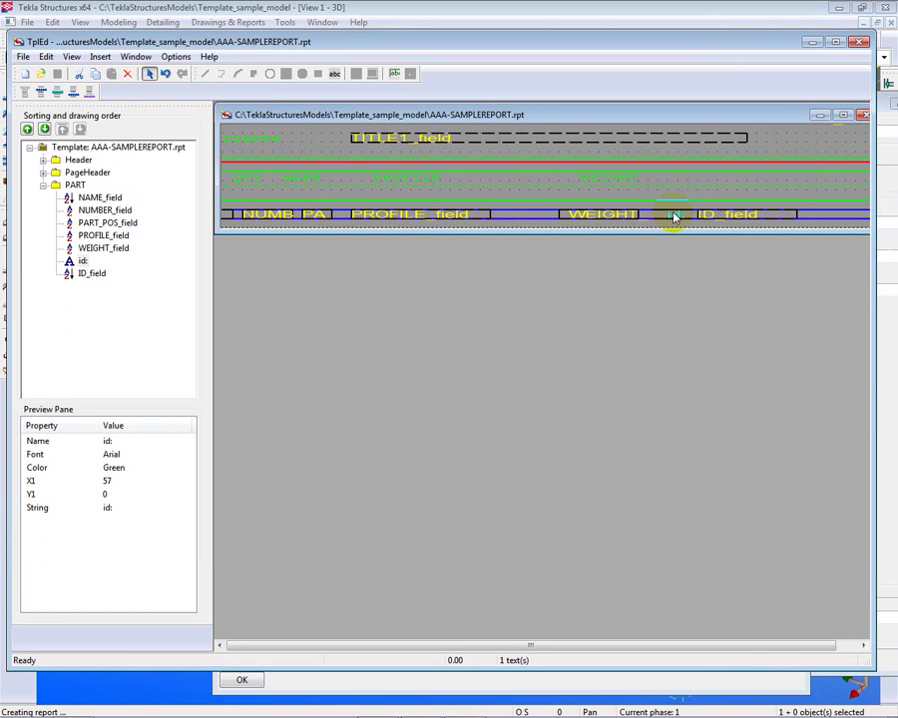